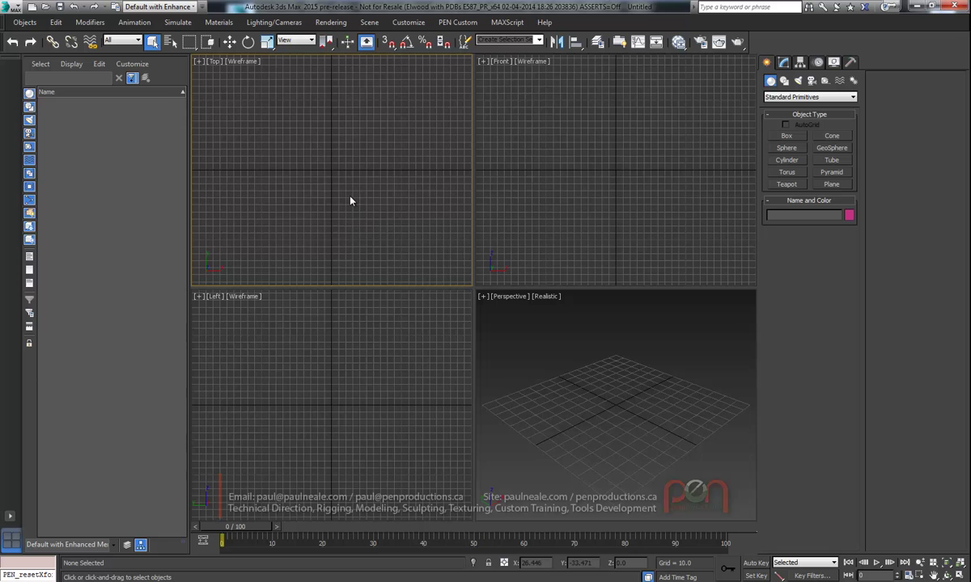
Maximize the Top viewport and create a sphere on the horizontal axis at about X -56.
middle_click_drag(350, 201, 368, 213)
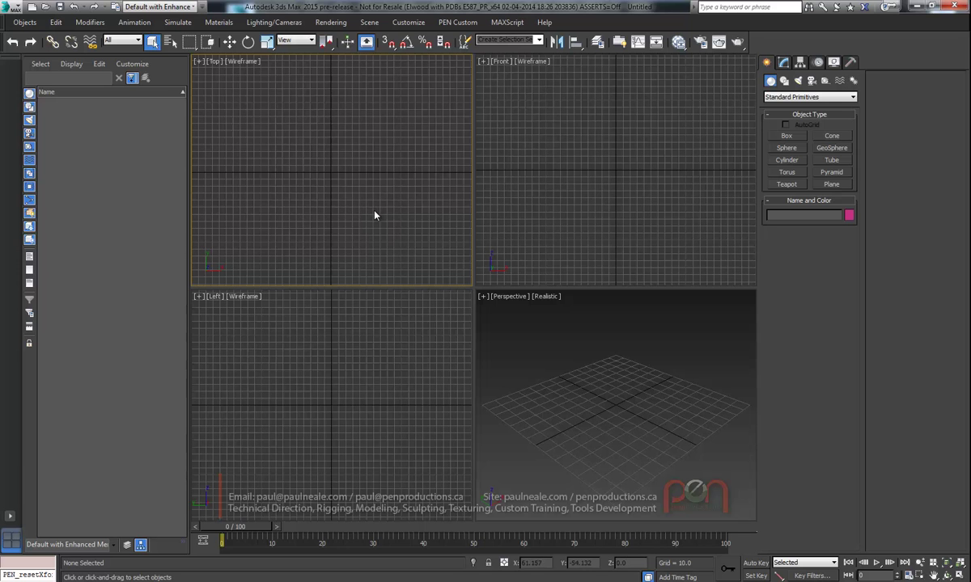
middle_click_drag(375, 215, 381, 212)
key("alt+w")
middle_click_drag(443, 312, 437, 292)
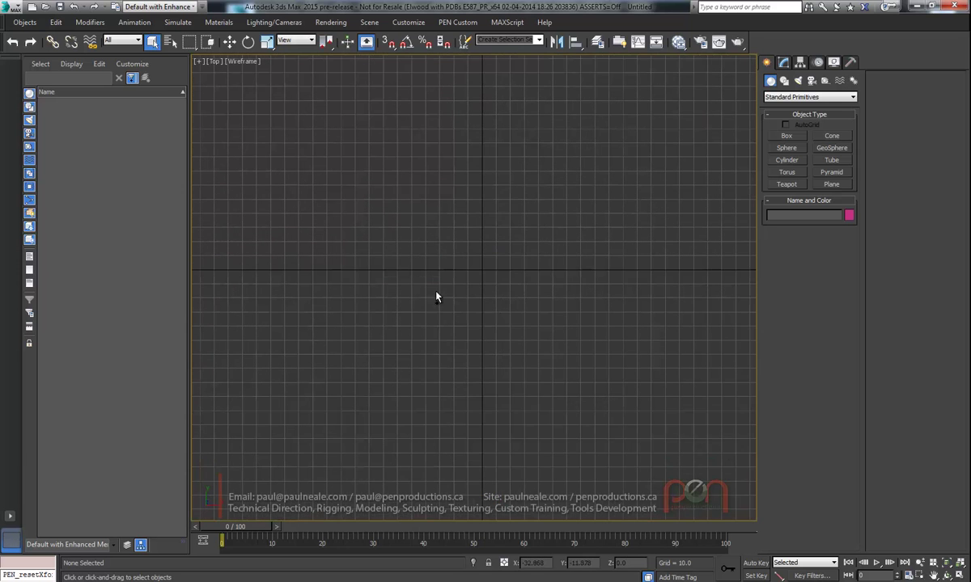
right_click(518, 278, "ctrl")
left_click(473, 265)
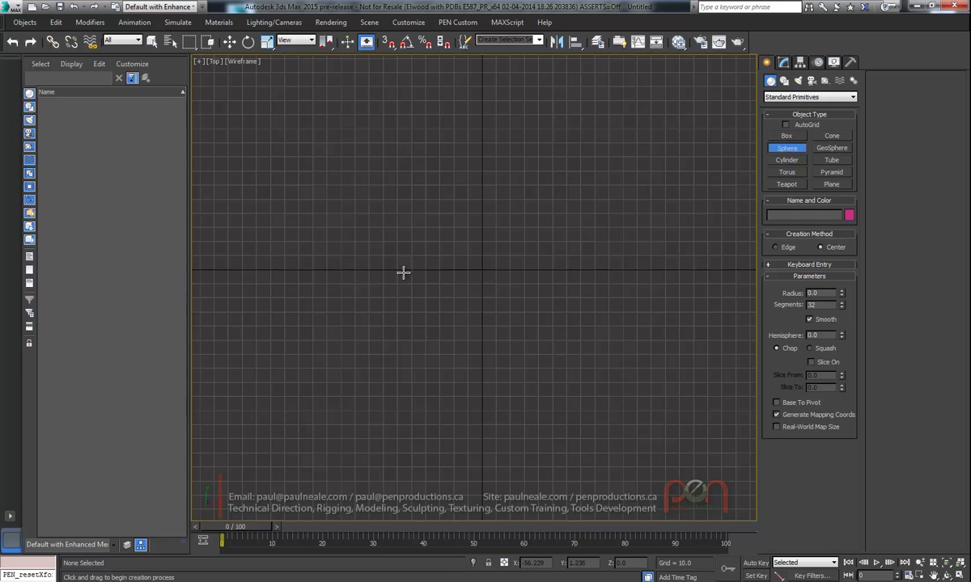
left_click_drag(403, 270, 431, 280)
Create a box at about X 48, on the other side of the origin, and show the scene shaded from an angled view.
right_click(495, 283)
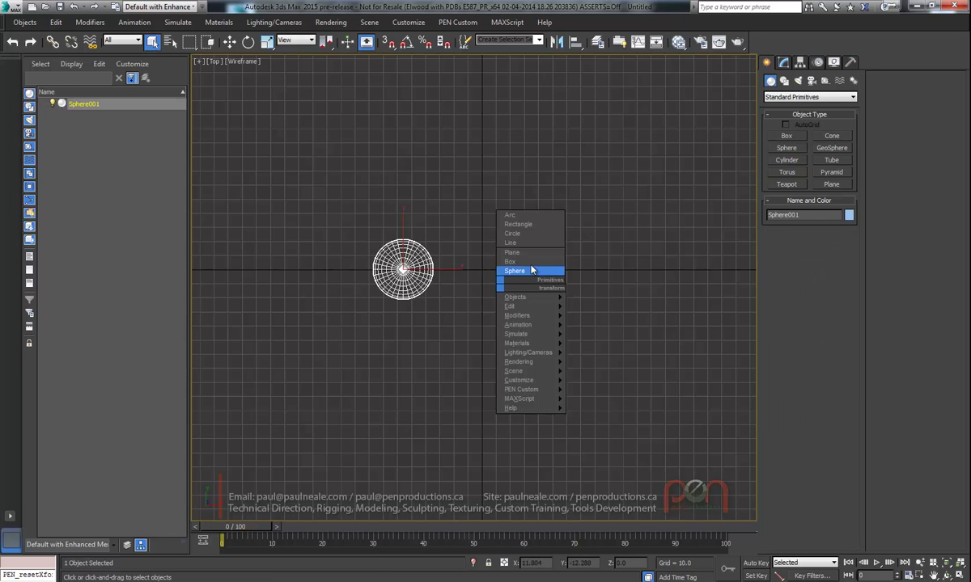
left_click(526, 262)
left_click_drag(518, 242, 579, 304)
left_click(526, 260)
mouse_move(527, 259)
middle_mouse_down("alt")
mouse_move(540, 218)
mouse_move(534, 244)
middle_mouse_up("alt")
right_click(525, 251)
key("F3")
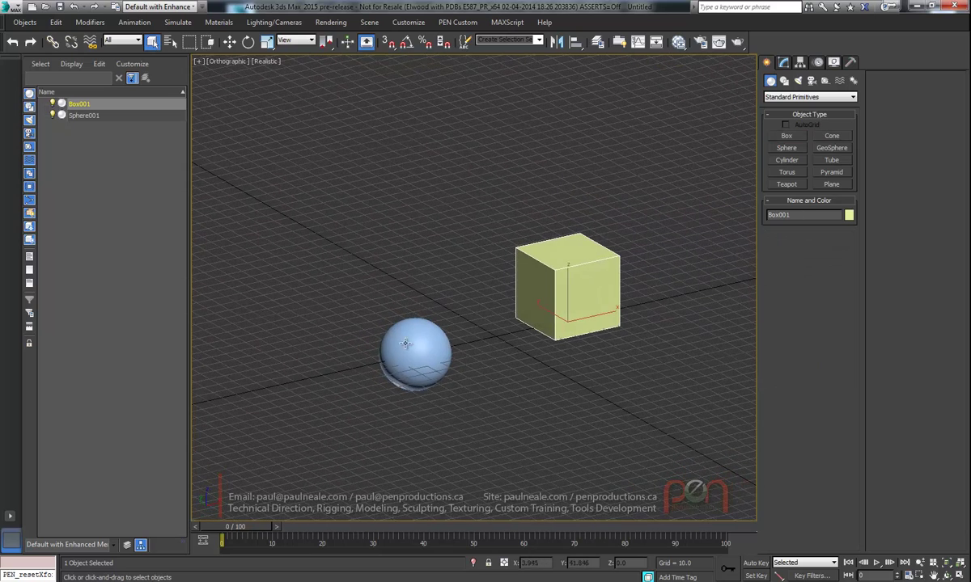
Raise the sphere along the Z axis to about 26.3.
left_click(399, 345)
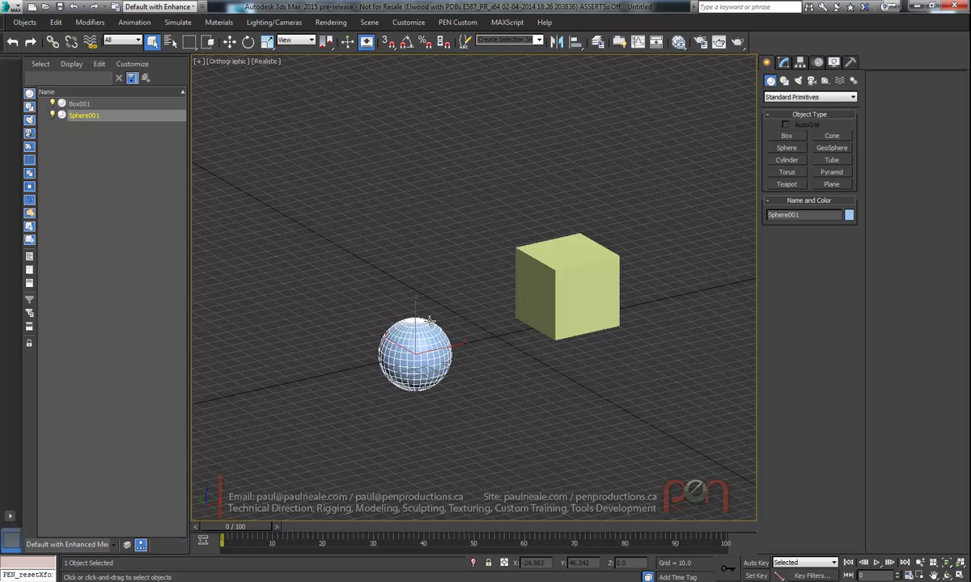
middle_click_drag(425, 335, 430, 328)
key("w")
left_click_drag(431, 328, 434, 297)
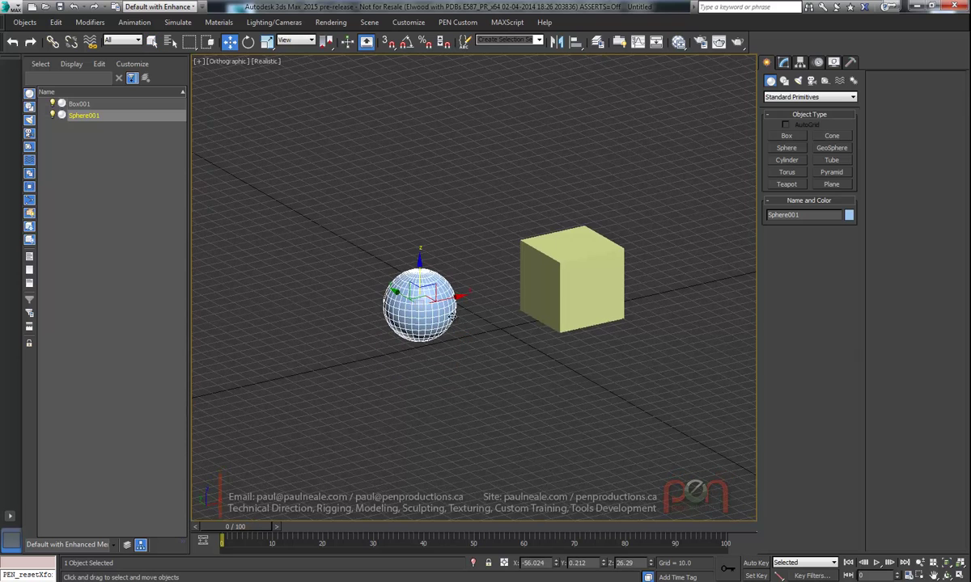
middle_click_drag(447, 313, 447, 306)
scroll(446, 306, "up", 4)
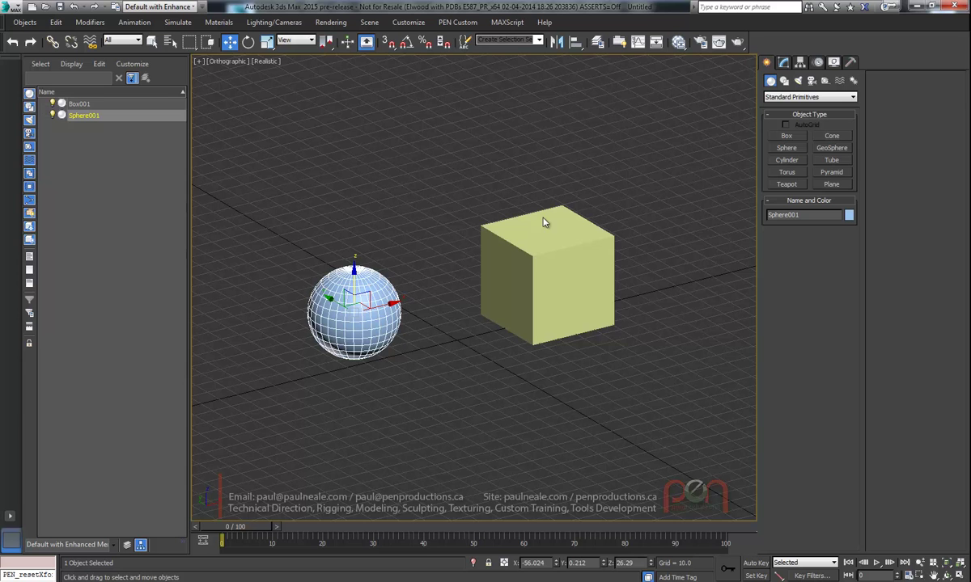
middle_click_drag(542, 264, 540, 283)
scroll(540, 284, "down", 1)
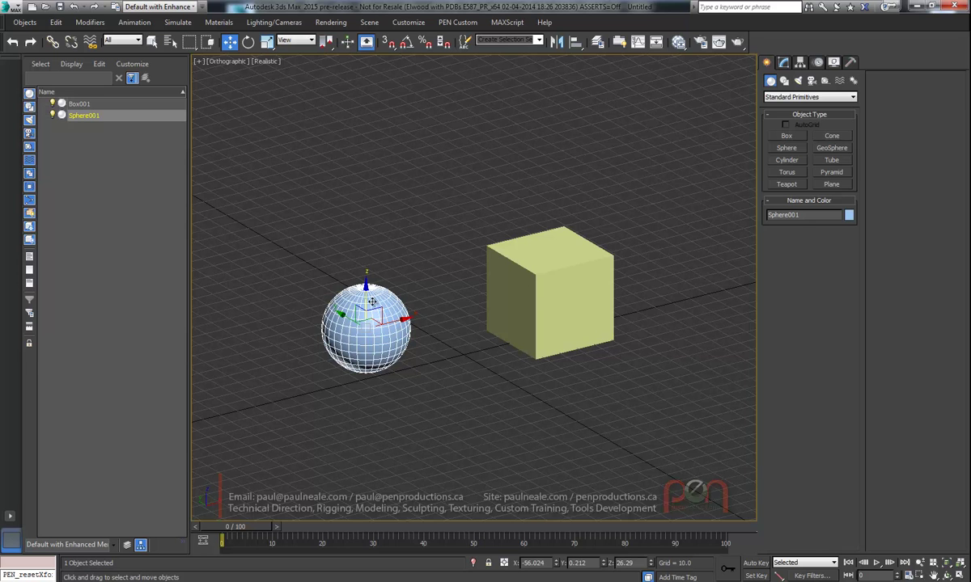
middle_click_drag(495, 294, 499, 293)
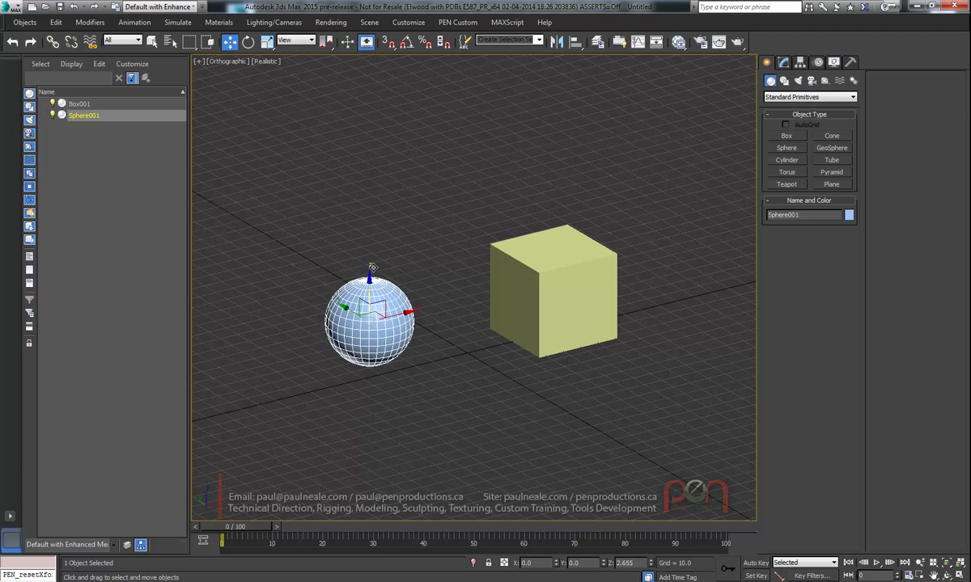
mouse_move(368, 277)
left_mouse_down()
mouse_move(368, 220)
mouse_move(368, 276)
left_mouse_up()
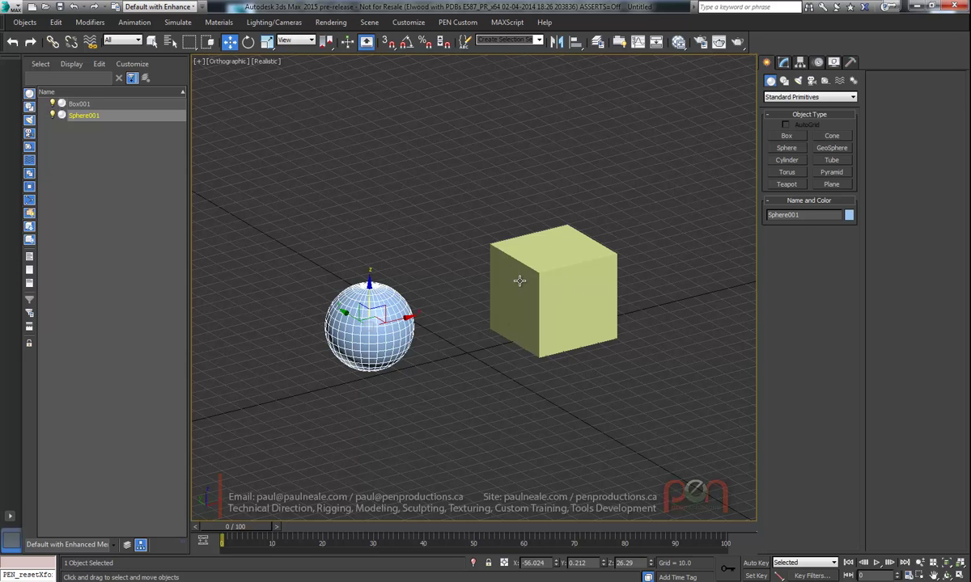
middle_click_drag(521, 281, 528, 283)
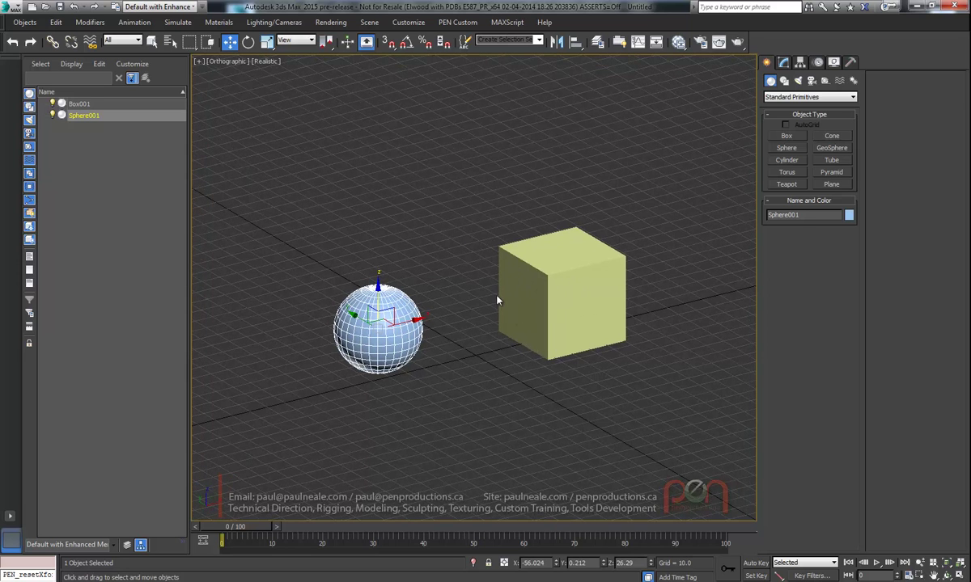
Animate the sphere with Auto Key, raising it well above the box along Z at frame 100.
left_click_drag(240, 533, 687, 526)
key("w")
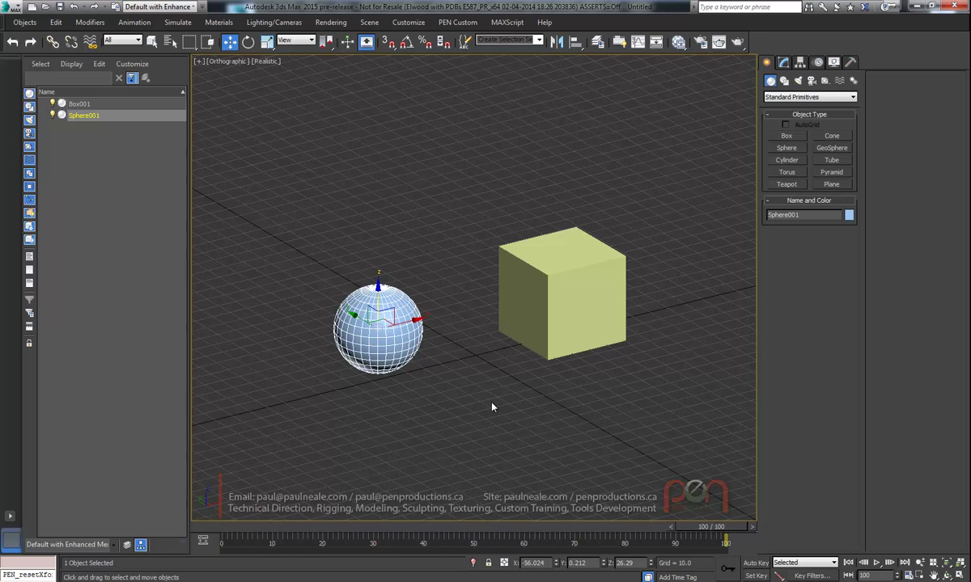
key("n")
scroll(428, 350, "down", 5)
middle_click_drag(428, 343, 420, 363)
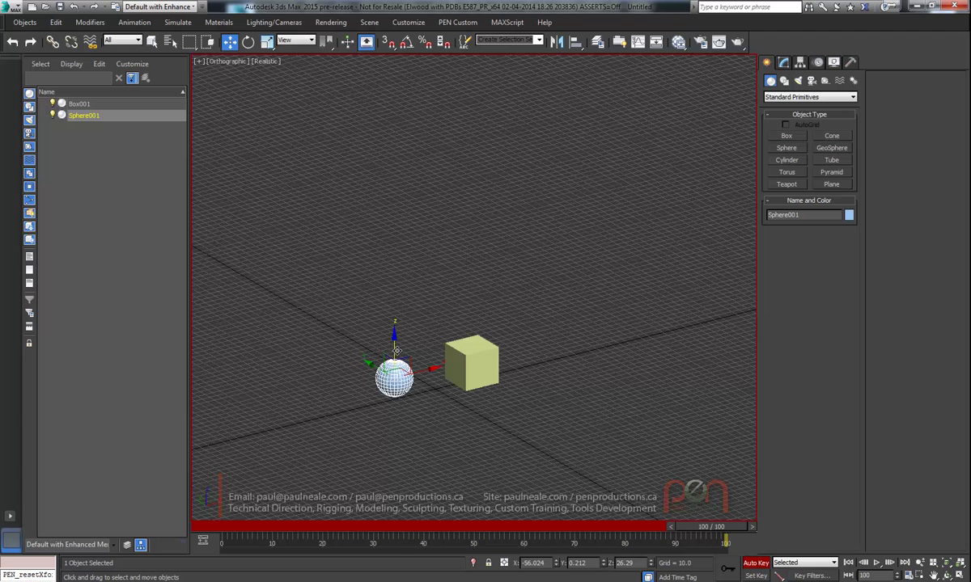
left_click_drag(395, 351, 394, 149)
Scrub the timeline back to frame 0 to preview the sphere's motion and turn off Auto Key.
left_click_drag(693, 527, 571, 525)
left_click_drag(658, 512, 226, 505)
middle_click_drag(395, 462, 481, 353)
scroll(481, 354, "up", 1)
scroll(479, 358, "up", 3)
middle_click_drag(547, 303, 496, 376)
left_click(763, 564)
middle_click_drag(473, 295, 448, 304)
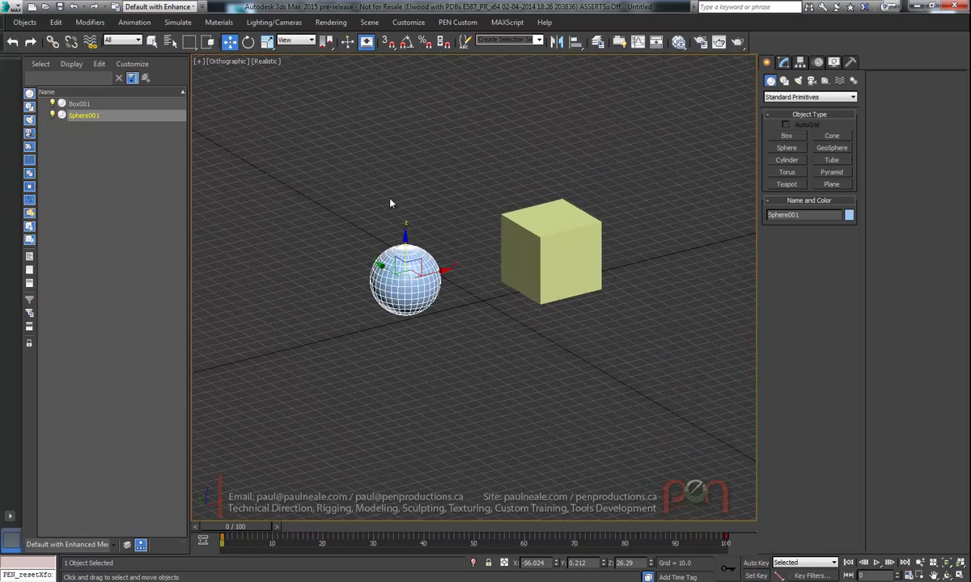
Open the Dope Sheet for the box and place its window clear of the objects.
middle_click_drag(390, 203, 372, 213)
left_click(521, 271)
scroll(522, 268, "up", 2)
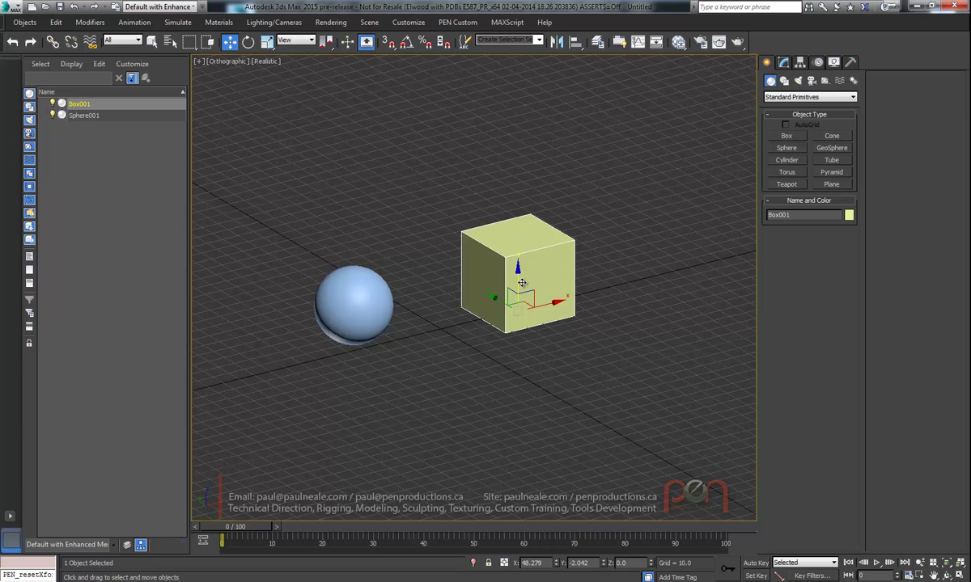
mouse_move(521, 282)
middle_mouse_down()
mouse_move(527, 275)
mouse_move(515, 271)
middle_mouse_up()
scroll(496, 278, "down", 1)
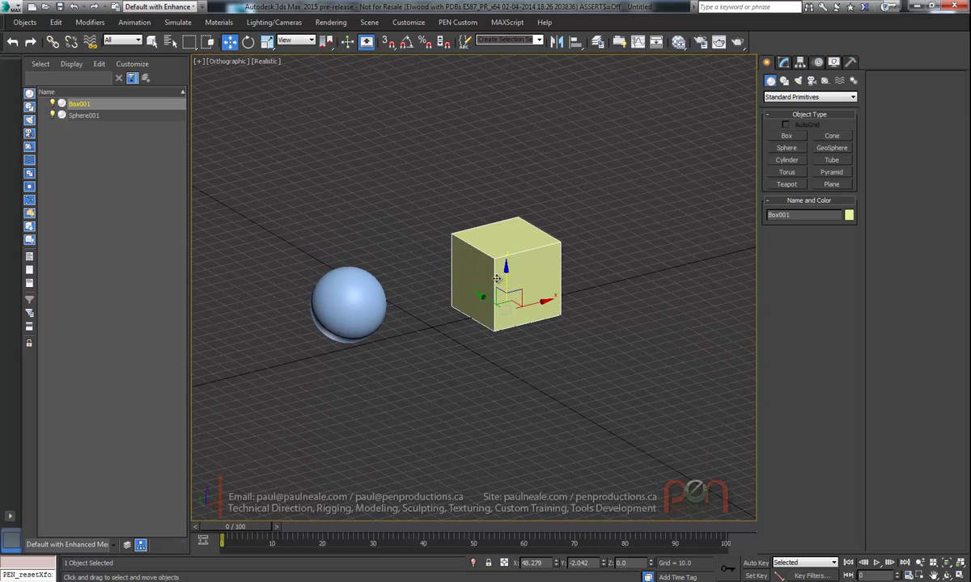
right_click(509, 279)
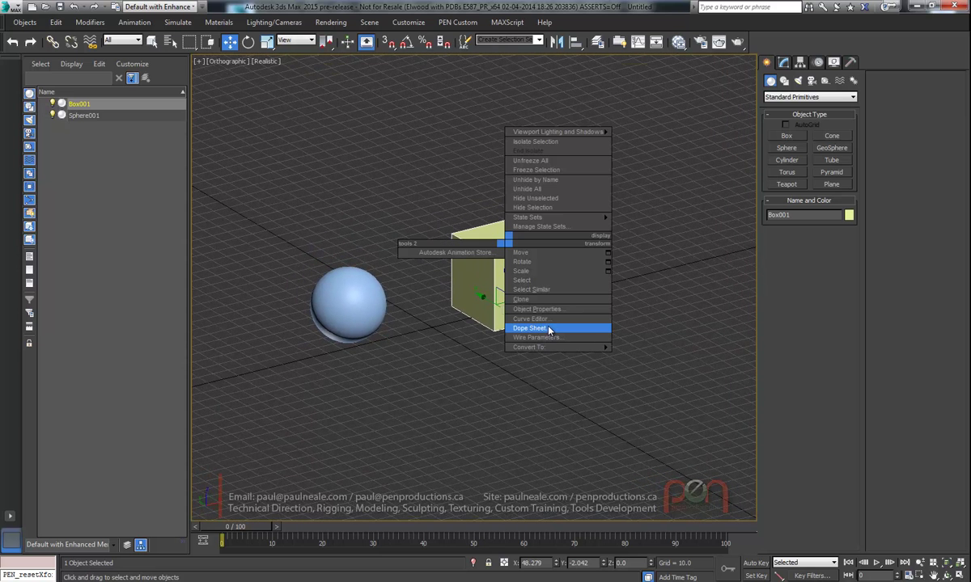
left_click(550, 328)
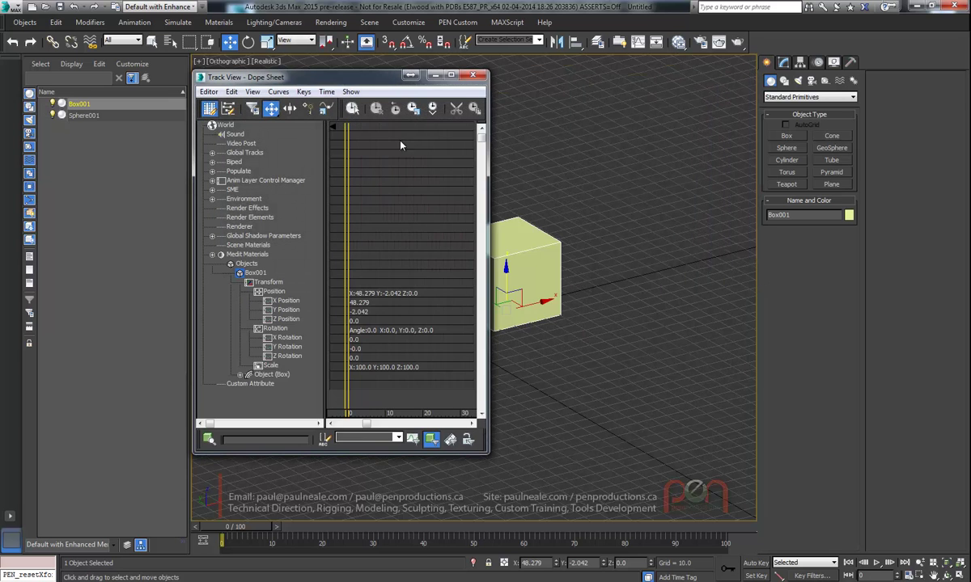
left_click_drag(350, 76, 214, 105)
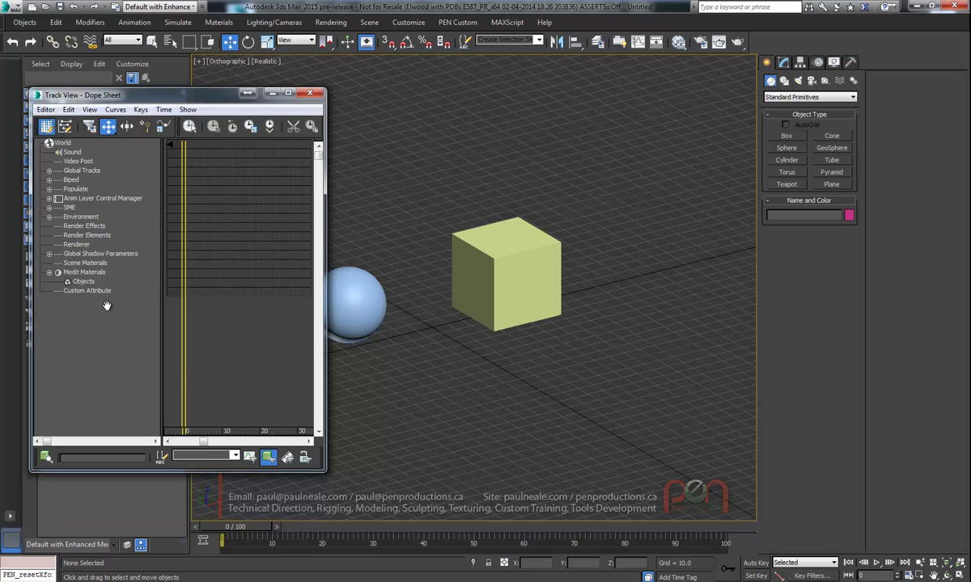
Assign a Float Script controller to the box's Z Position track.
left_click(506, 243)
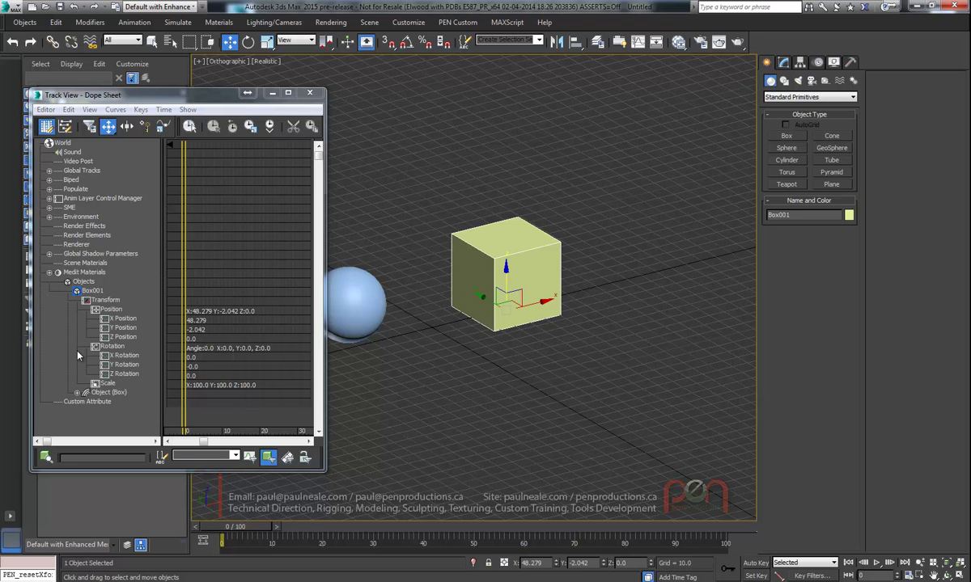
left_click(123, 337)
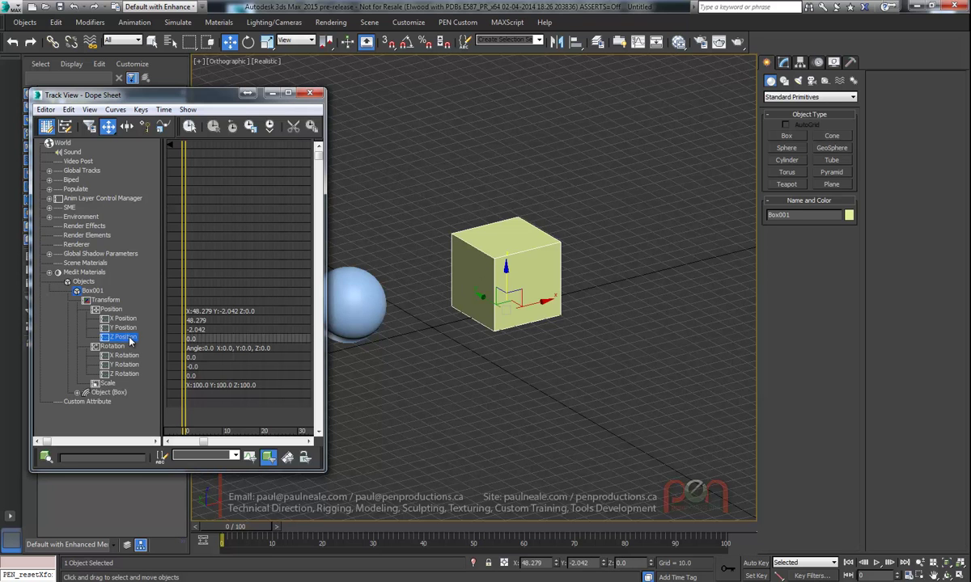
right_click(127, 337)
left_click(157, 356)
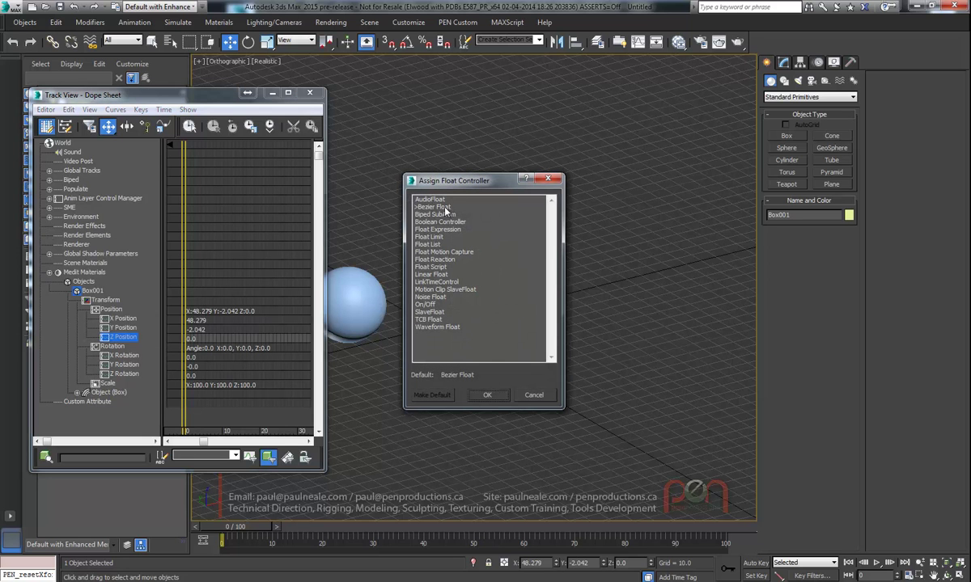
double_click(430, 267)
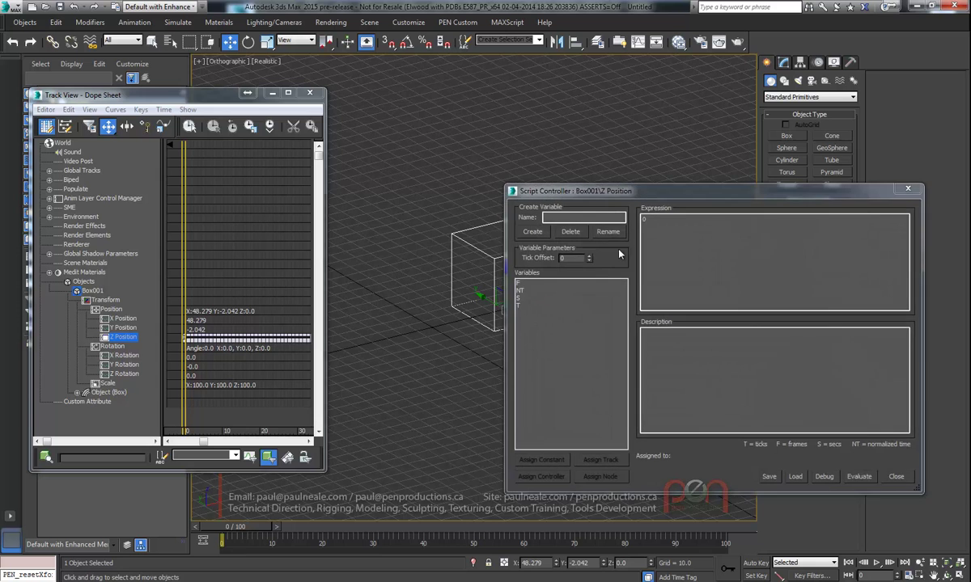
Create two script variables named Input and Curve in the box's Z Position script controller.
left_click_drag(630, 194, 723, 198)
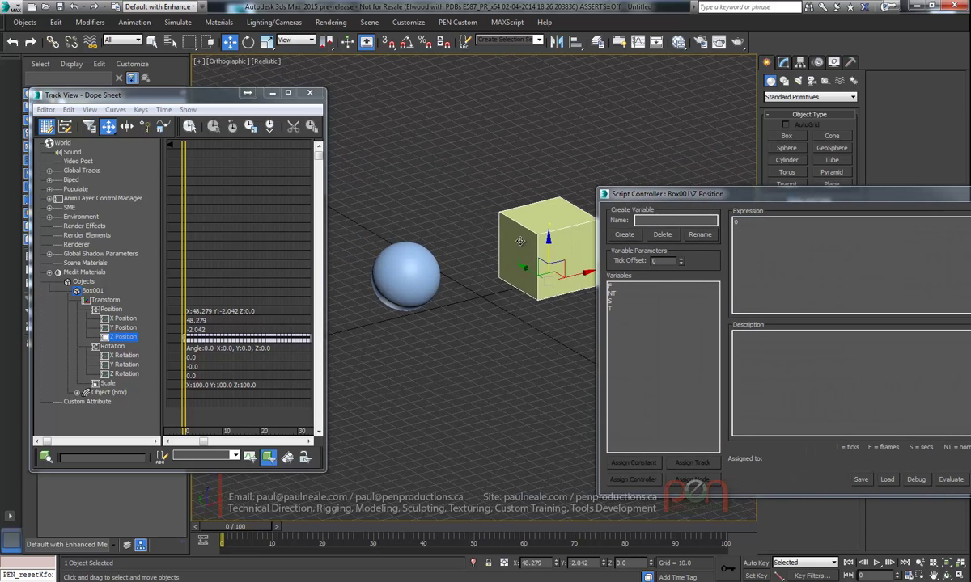
left_click_drag(606, 194, 593, 198)
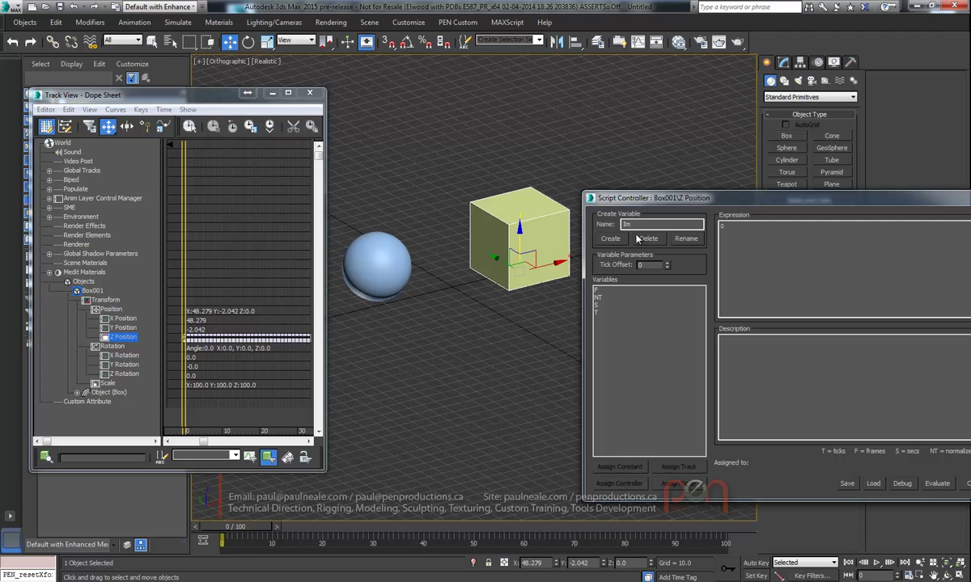
double_click(630, 225)
type("n")
left_click(612, 240)
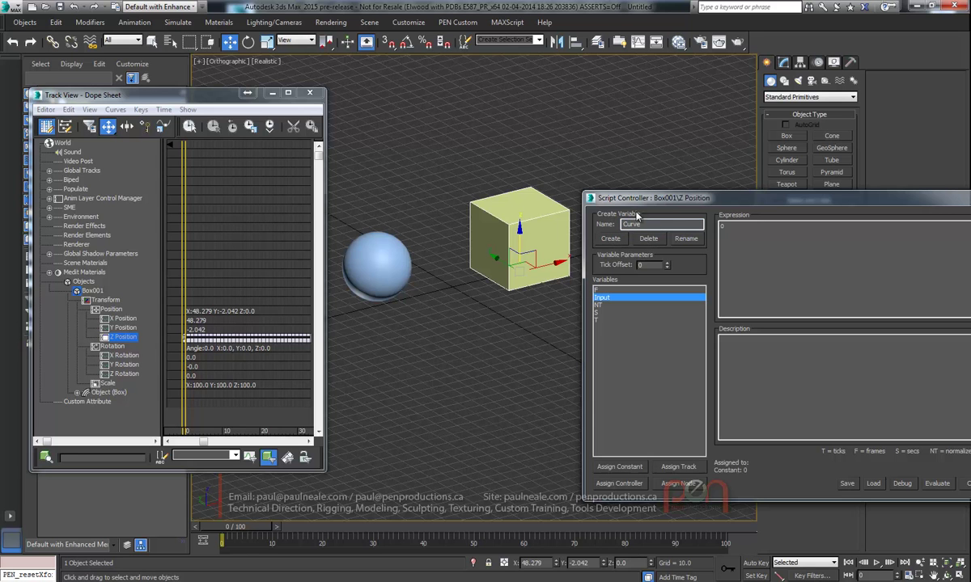
left_click_drag(647, 198, 638, 197)
left_click(601, 241)
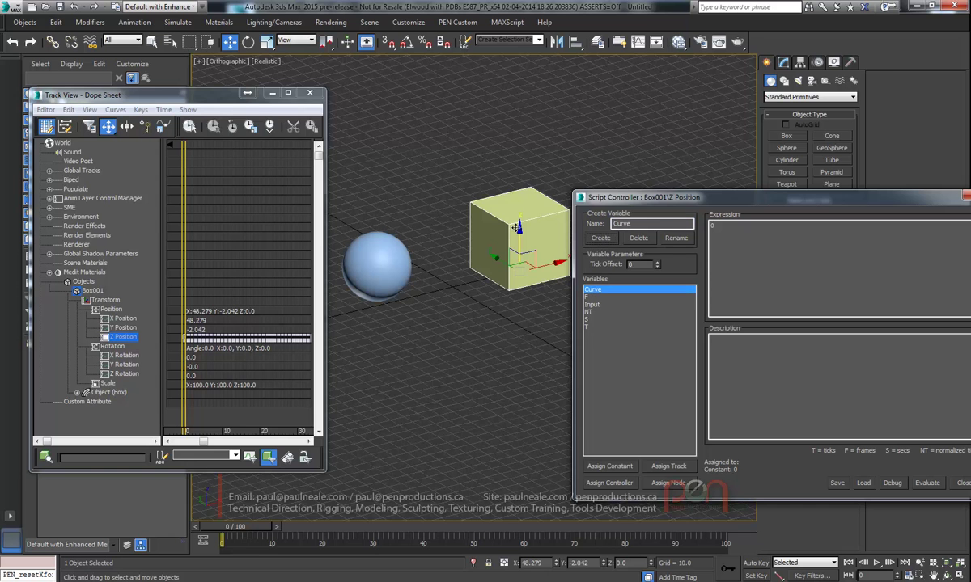
Assign the sphere's Z Position Bezier Float controller to the Input variable.
middle_click_drag(516, 227, 516, 222)
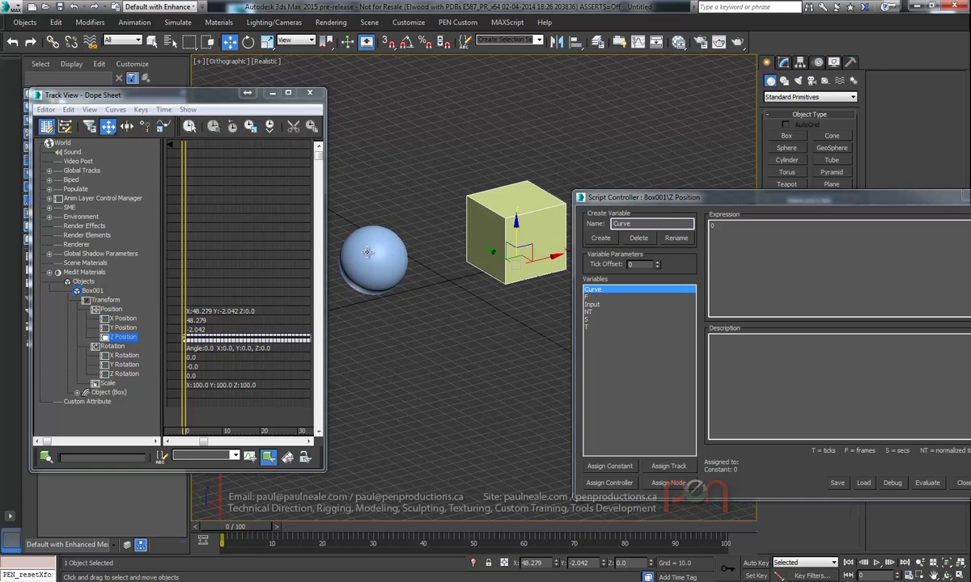
left_click(595, 304)
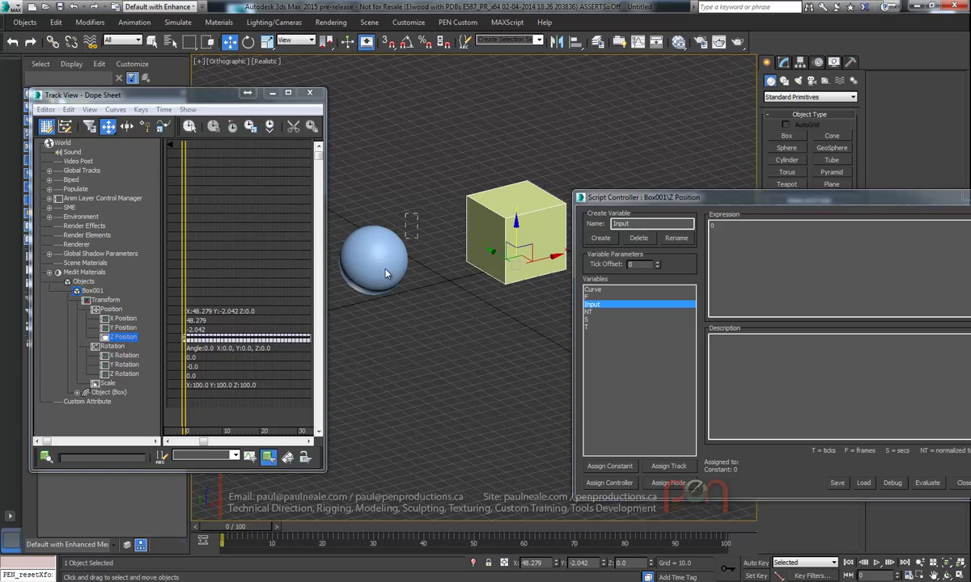
left_click(360, 251)
middle_click_drag(360, 251, 387, 230)
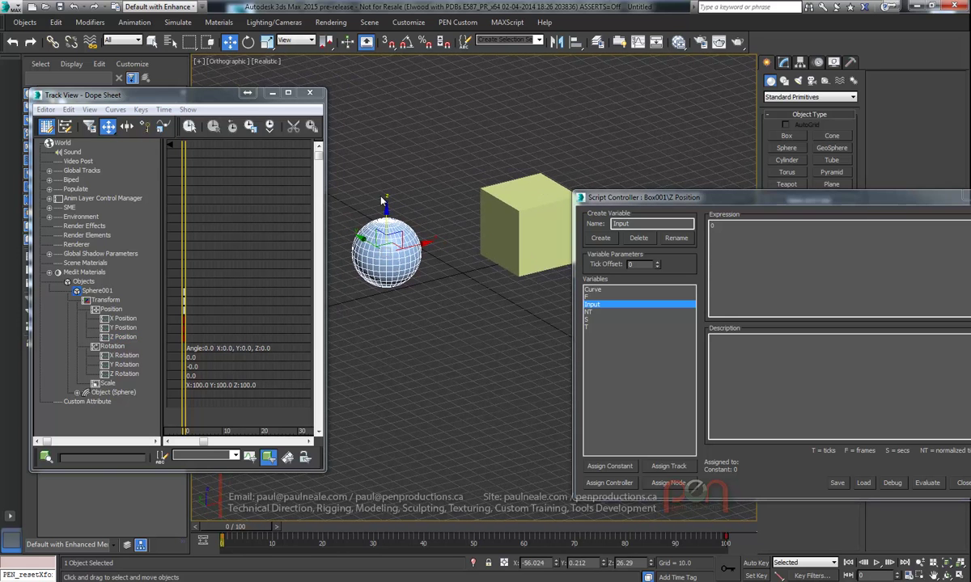
left_click(678, 202)
left_click_drag(677, 203, 638, 201)
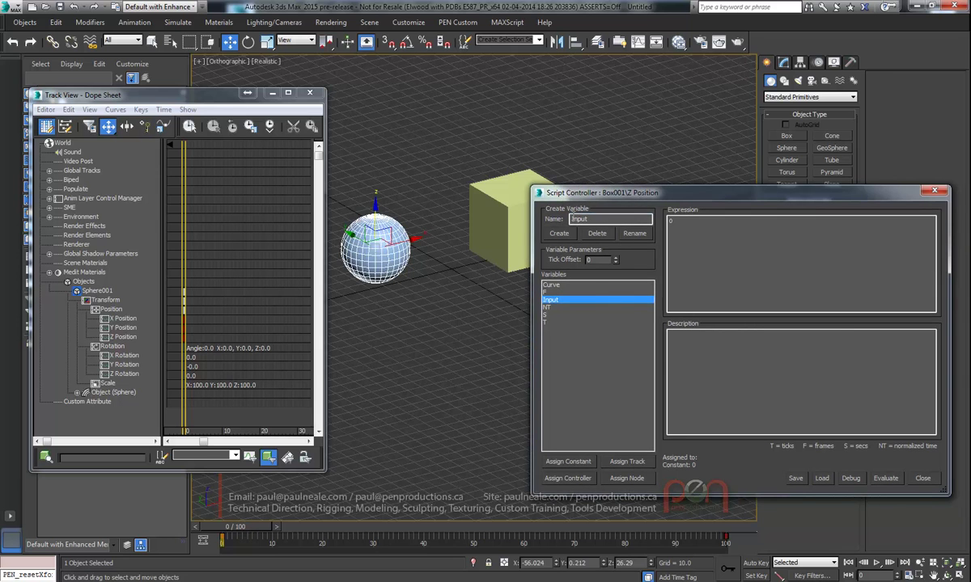
left_click(579, 479)
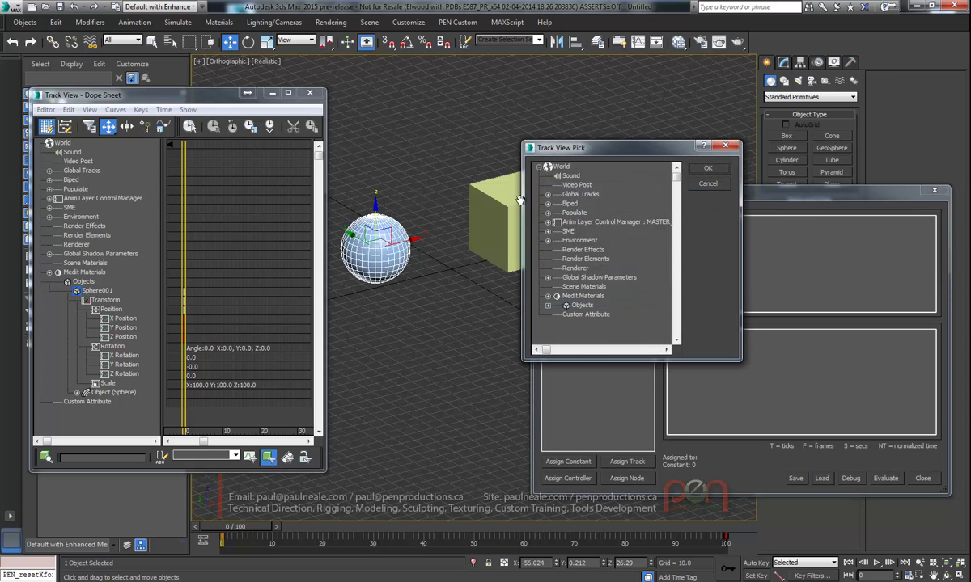
left_click(546, 291)
mouse_move(541, 281)
left_mouse_down()
mouse_move(537, 272)
mouse_move(549, 258)
mouse_move(554, 265)
left_mouse_up()
left_click(560, 278)
left_click(566, 270)
left_click(573, 259)
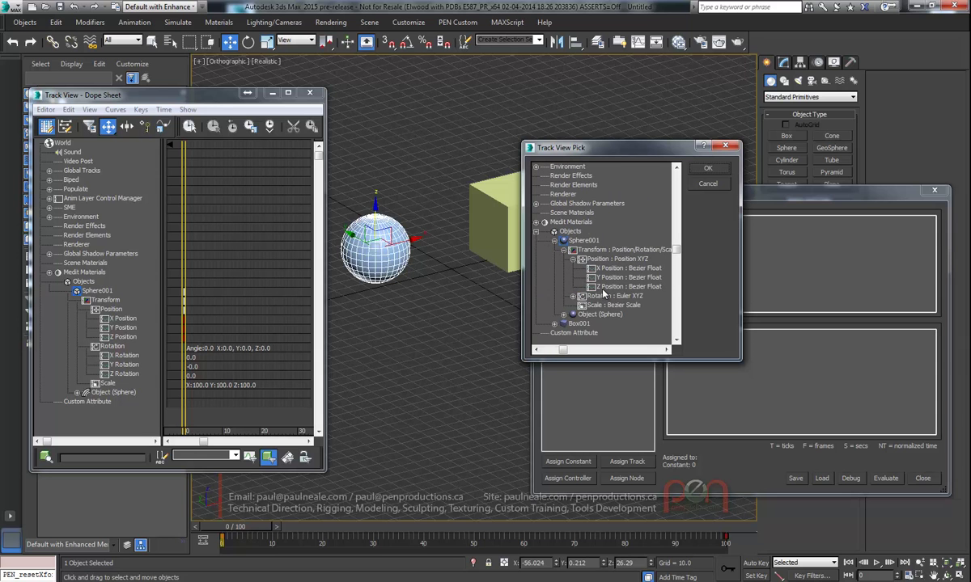
left_click(623, 286)
left_click(705, 169)
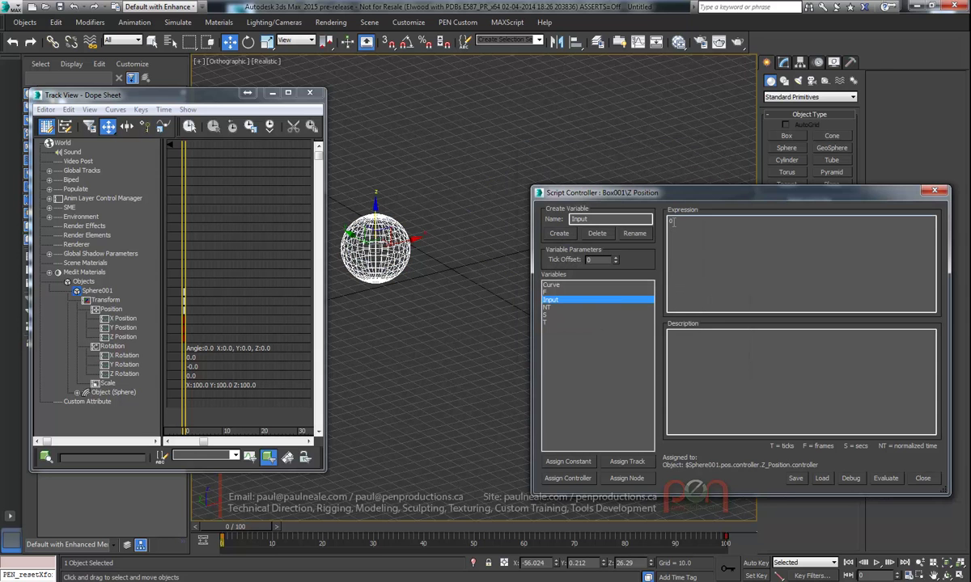
Replace the box's Z Position script expression with Input.value and evaluate it.
double_click(672, 222)
mouse_move(694, 194)
left_mouse_down()
mouse_move(694, 374)
mouse_move(717, 199)
left_mouse_up()
double_click(704, 226)
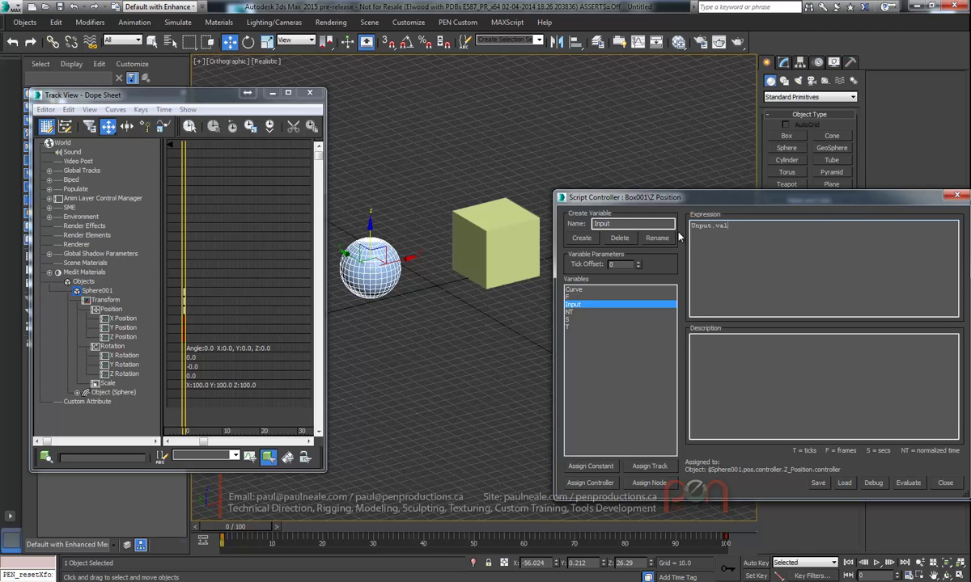
left_click_drag(708, 206, 698, 200)
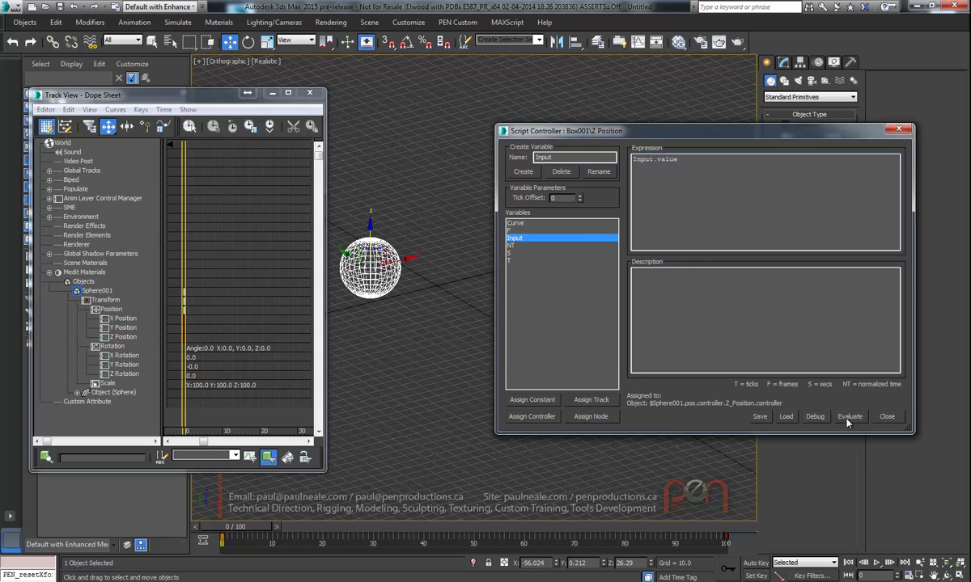
Scrub the timeline with the Script Controller window moved aside to check how the box follows the sphere's Z motion.
left_click_drag(685, 131, 834, 205)
middle_click_drag(519, 255, 530, 259)
scroll(527, 256, "down", 1)
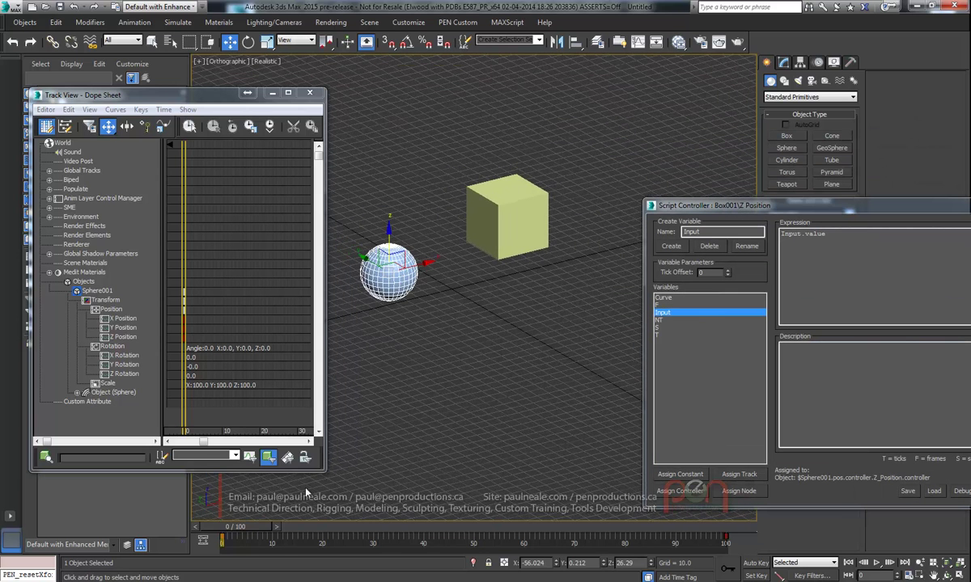
left_click_drag(251, 528, 227, 525)
key("w")
left_click_drag(718, 201, 592, 186)
middle_click_drag(507, 229, 488, 209)
Select the Curve script variable, then open the Curve Editor, resized and placed clear of the Script Controller.
left_click(539, 282)
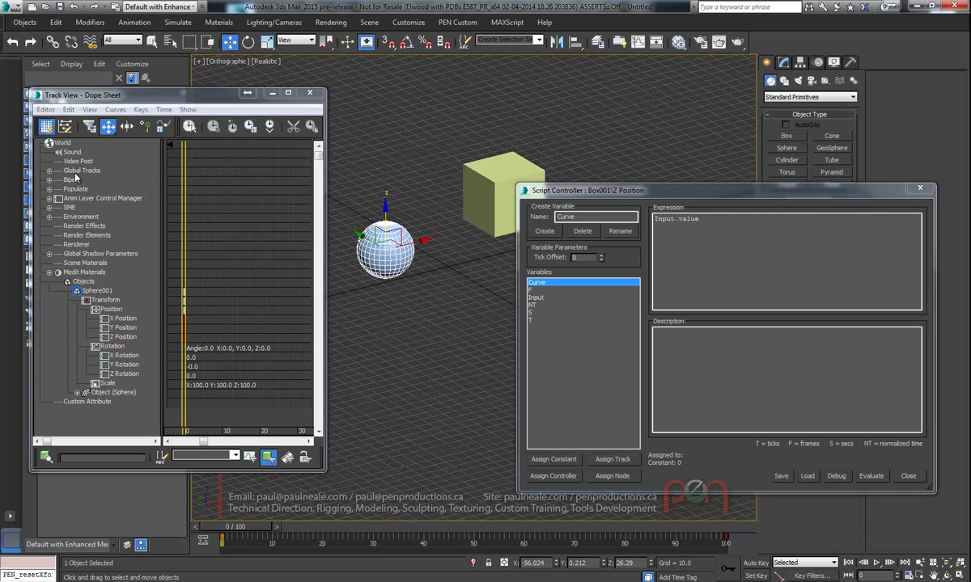
right_click(420, 188)
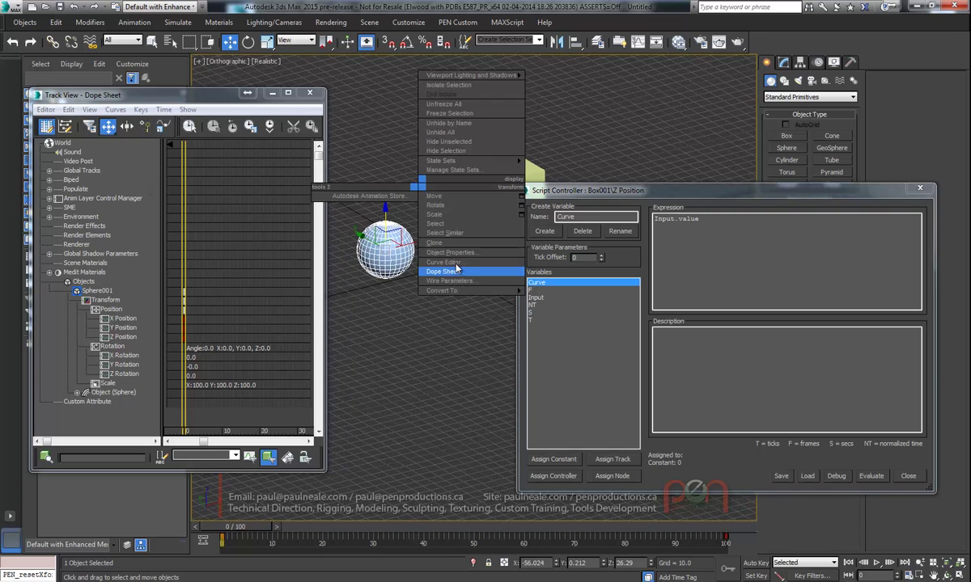
left_click(444, 263)
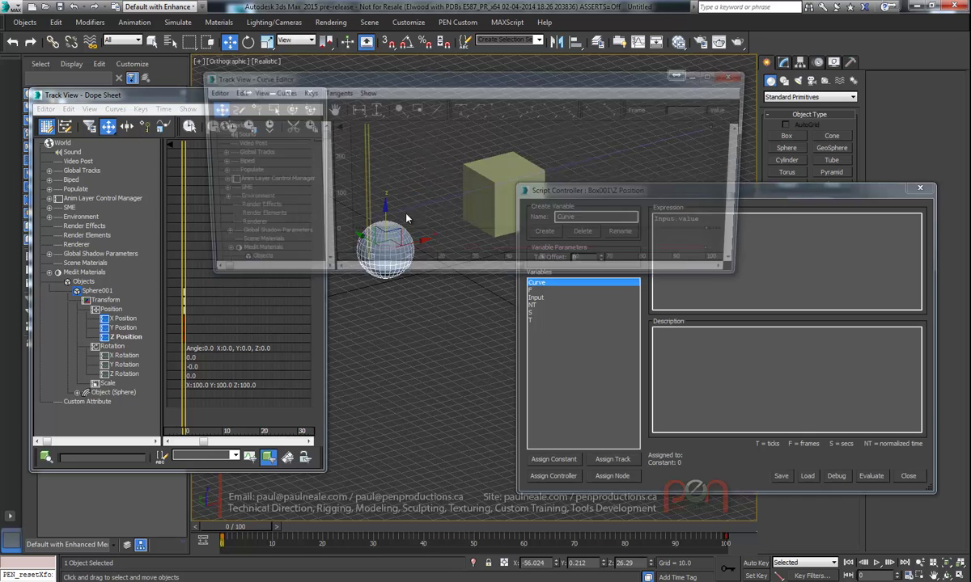
left_click_drag(748, 283, 465, 471)
left_click_drag(333, 81, 225, 96)
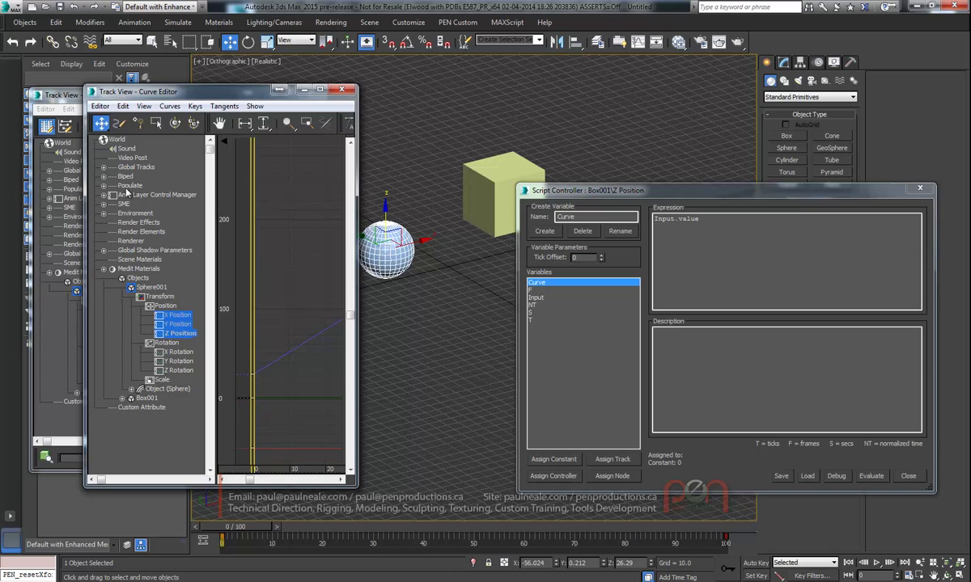
left_click(100, 106)
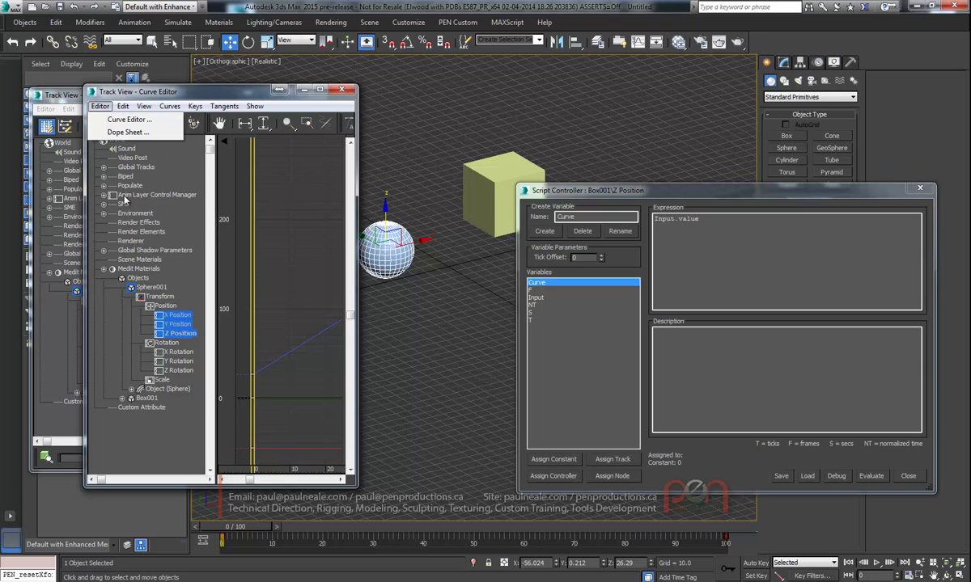
mouse_move(122, 106)
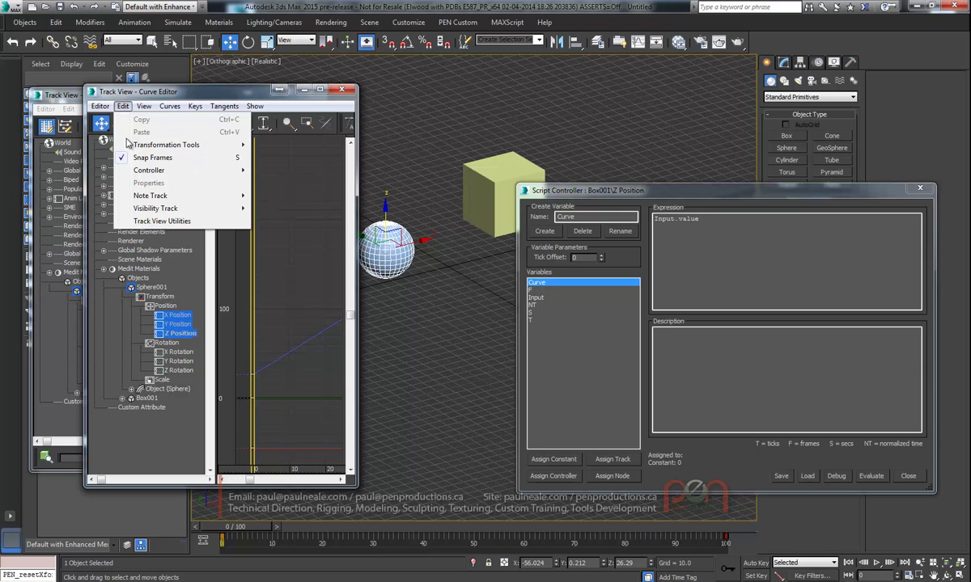
left_click(150, 210)
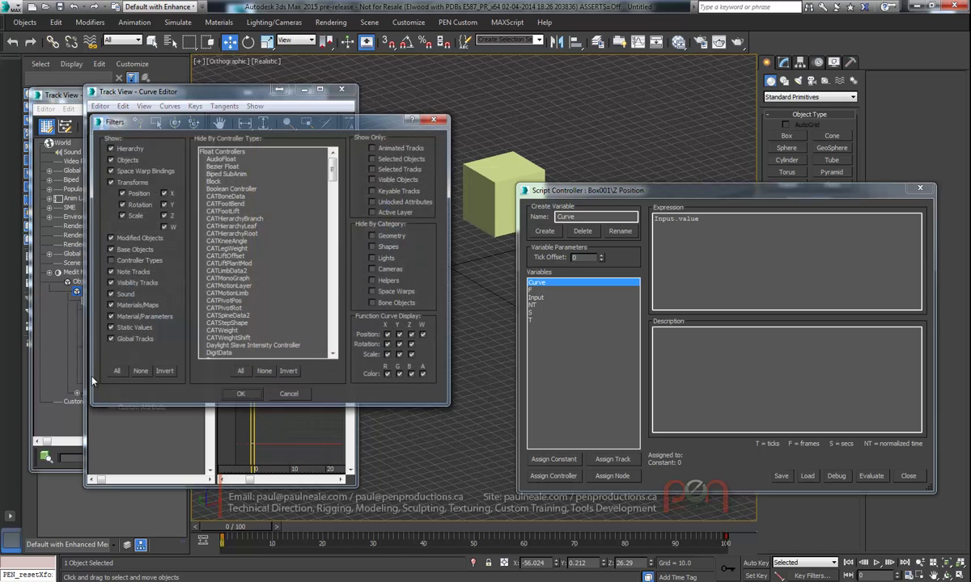
left_click(240, 395)
Assign a Bezier Float controller to the Available track of the Float list under Global Tracks.
left_click(103, 167)
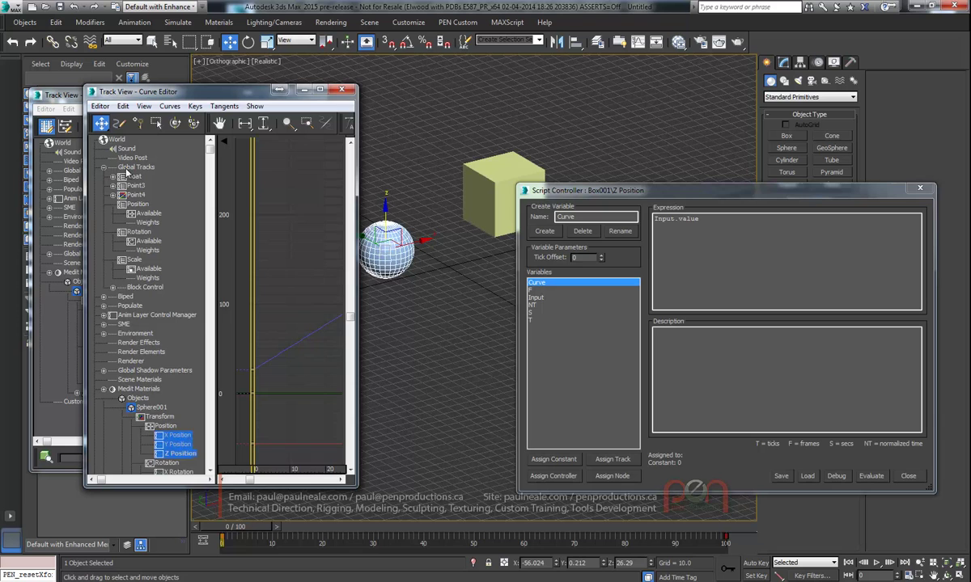
left_click(112, 176)
left_click(132, 177)
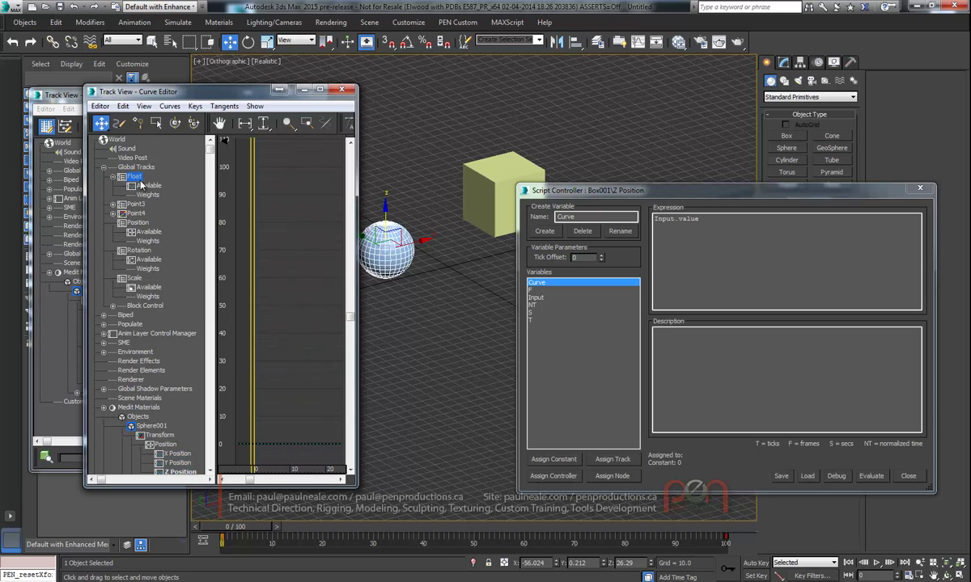
left_click(149, 186)
right_click(153, 187)
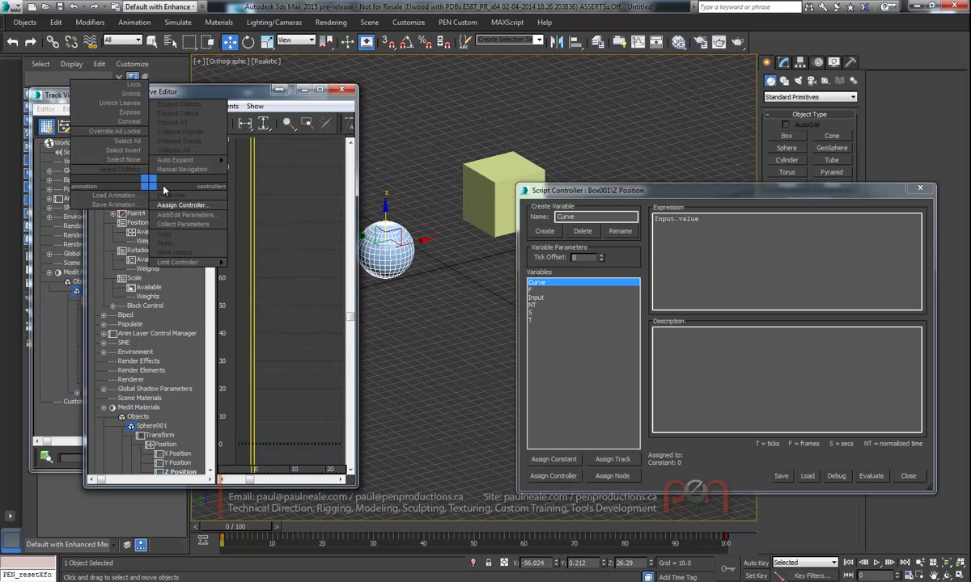
left_click(174, 194)
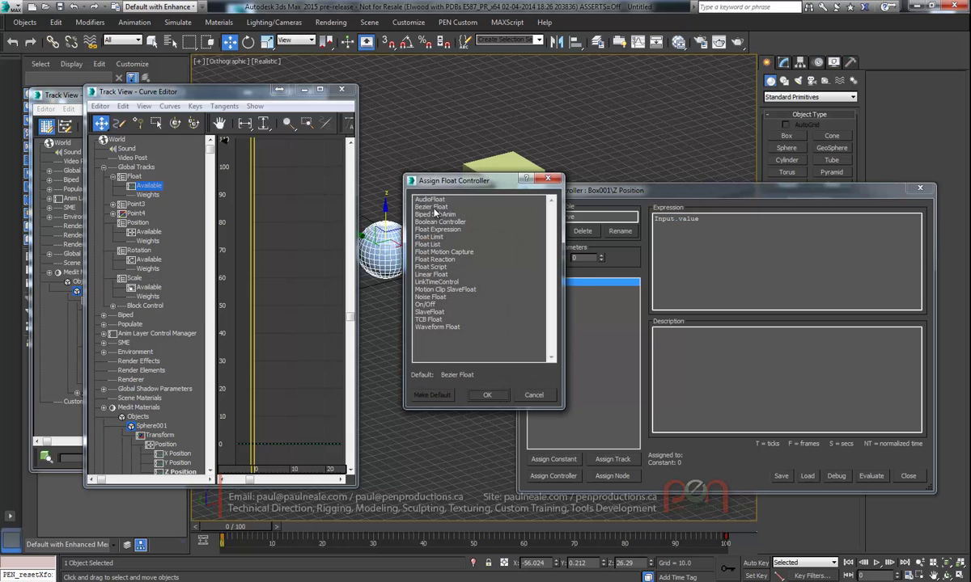
double_click(431, 207)
Widen the Curve Editor and add keys at frames 0 and 99, near value 0, on the global Bezier Float track.
left_click_drag(356, 324, 783, 324)
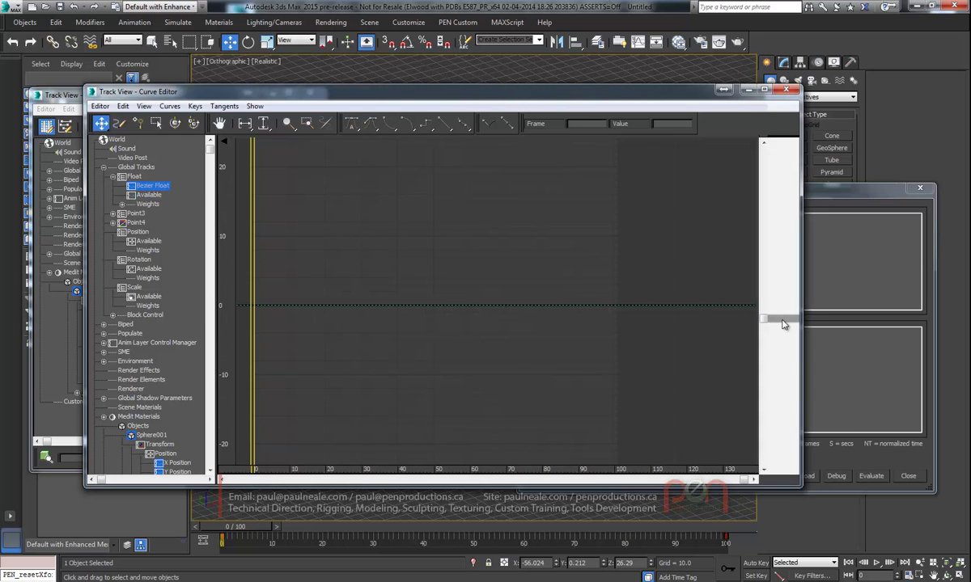
left_click_drag(545, 93, 522, 133)
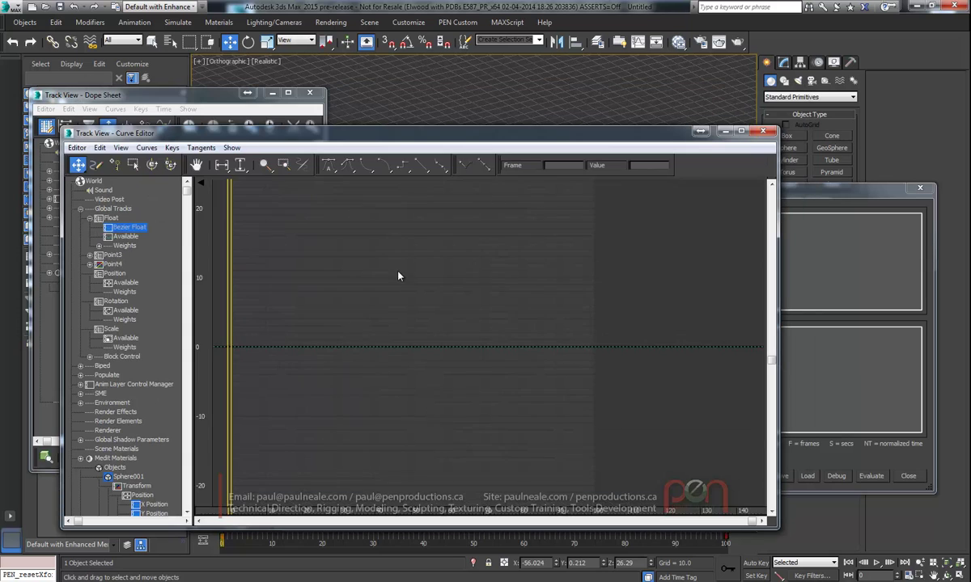
middle_click_drag(397, 276, 285, 435)
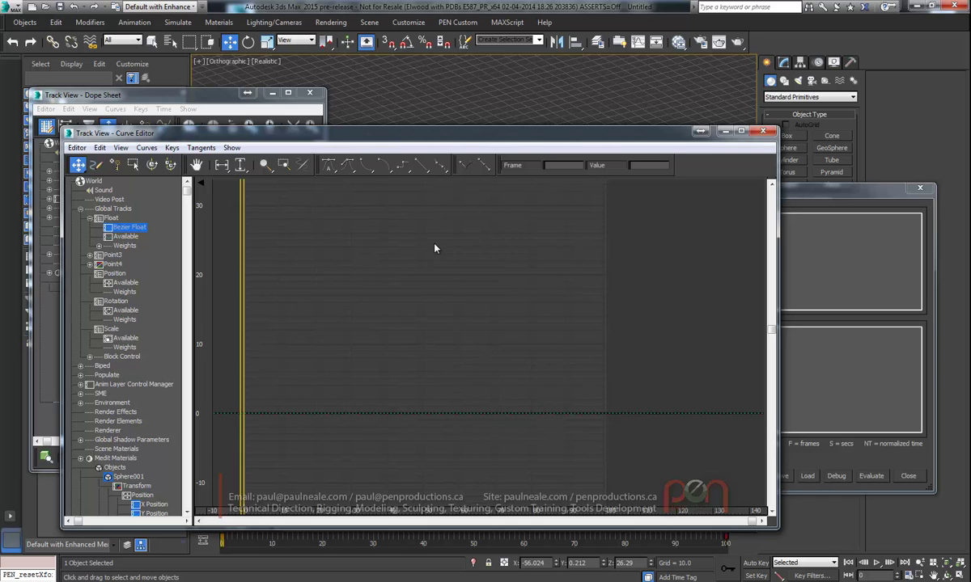
middle_click_drag(434, 249, 429, 284)
right_click(349, 283)
left_click(364, 308)
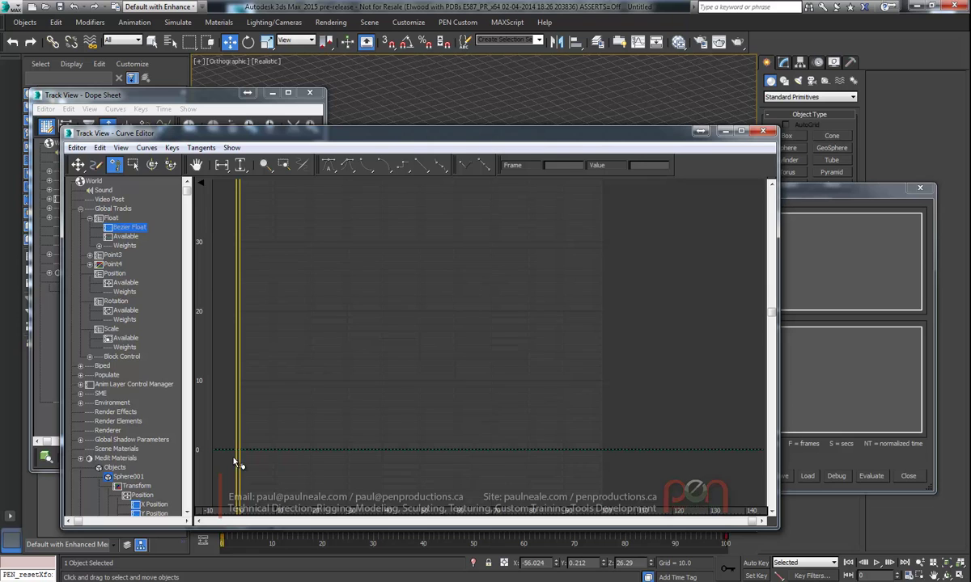
left_click(239, 451)
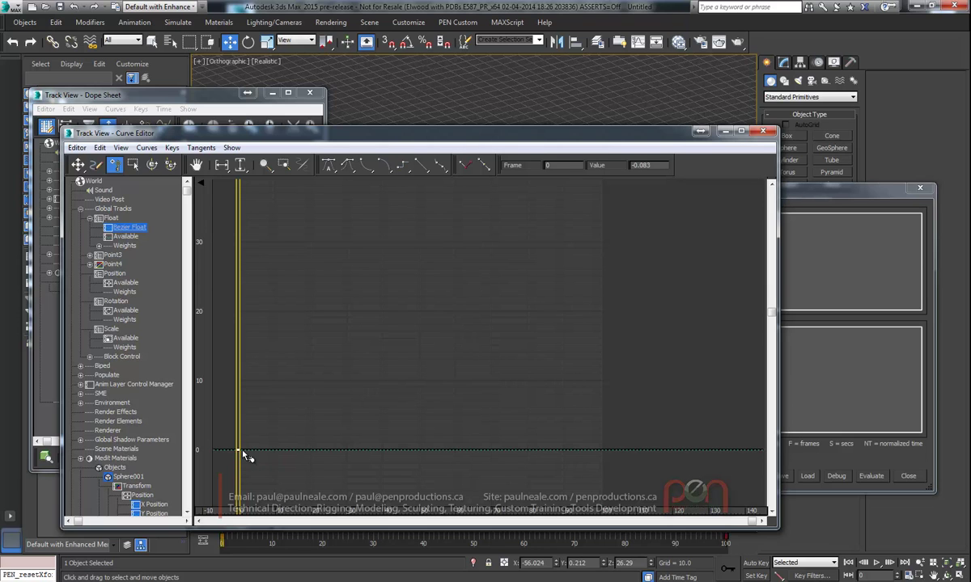
left_click(598, 451)
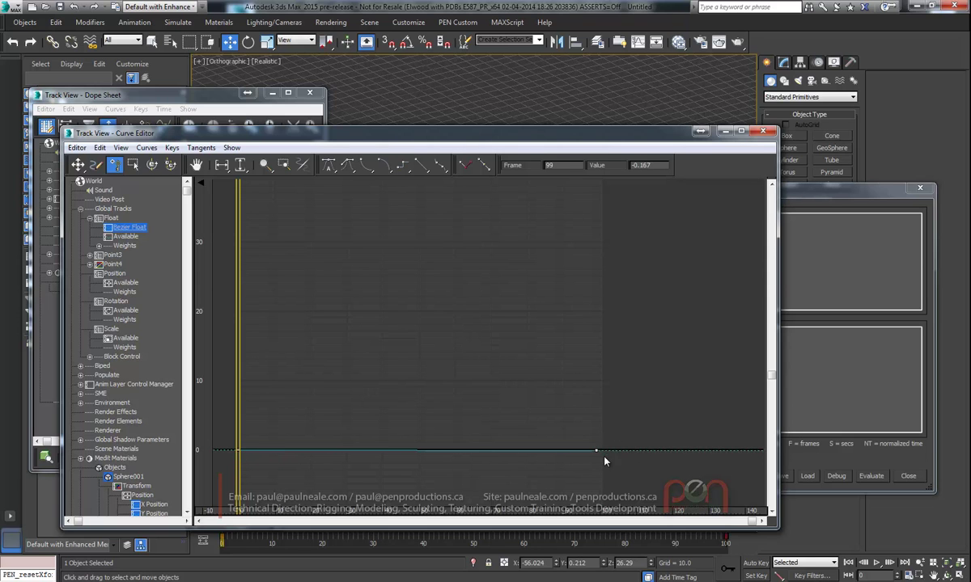
Move the curve's end key to frame 100 with a value of about 38.75.
right_click(605, 443)
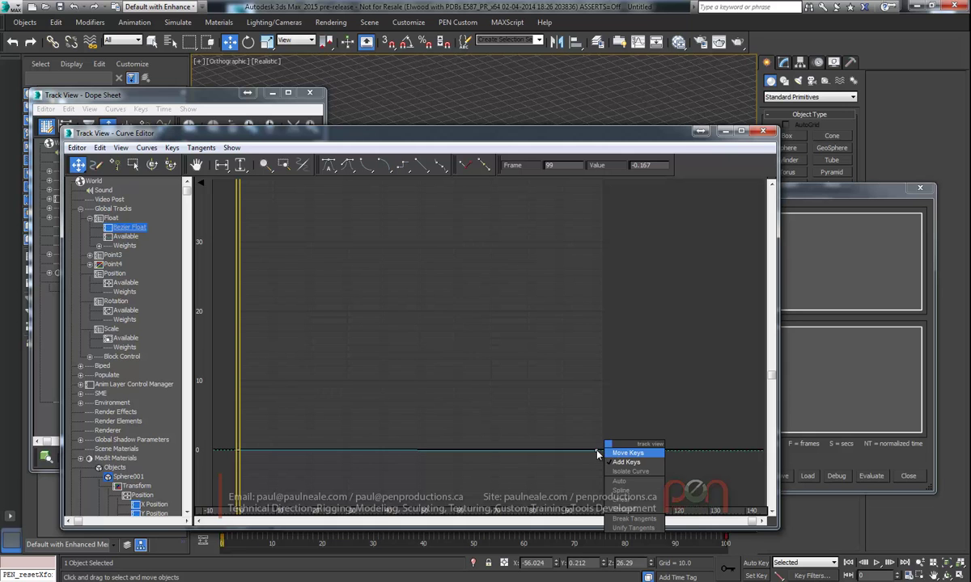
left_click_drag(597, 453, 607, 211)
left_click_drag(602, 206, 600, 182)
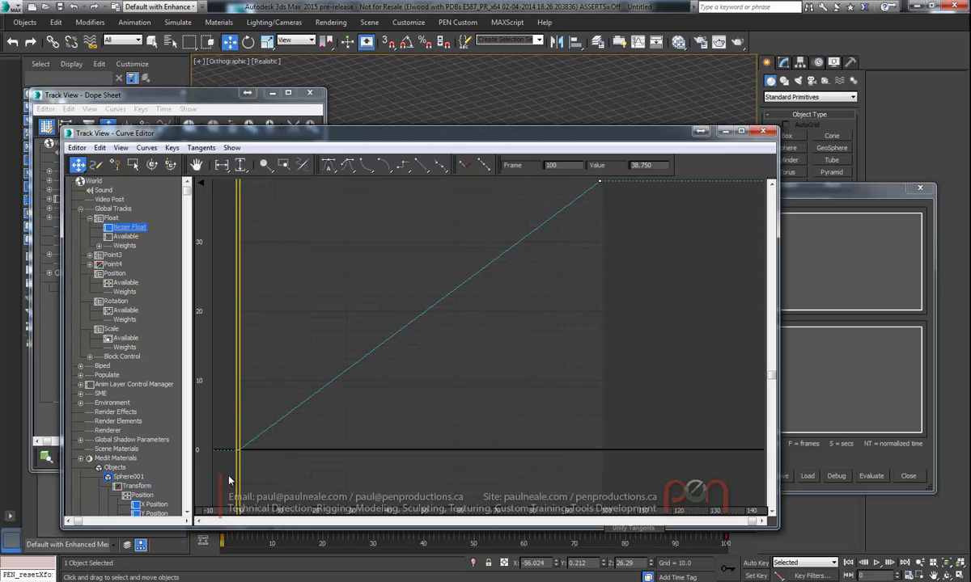
Set the curve's keys to auto tangents and pull the end key's incoming handle down to form an accelerating curve.
left_click(628, 178)
right_click(601, 182)
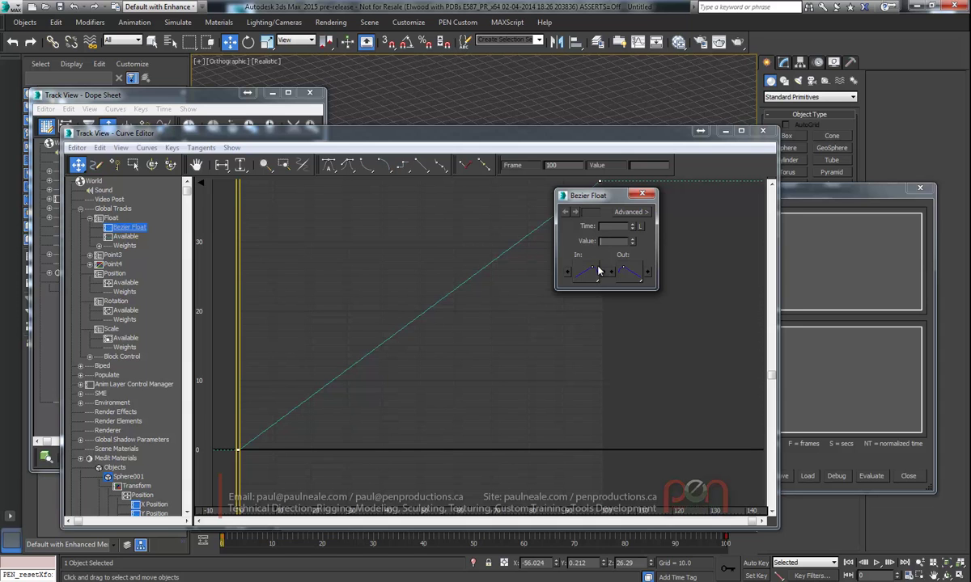
left_click(643, 194)
left_click(329, 166)
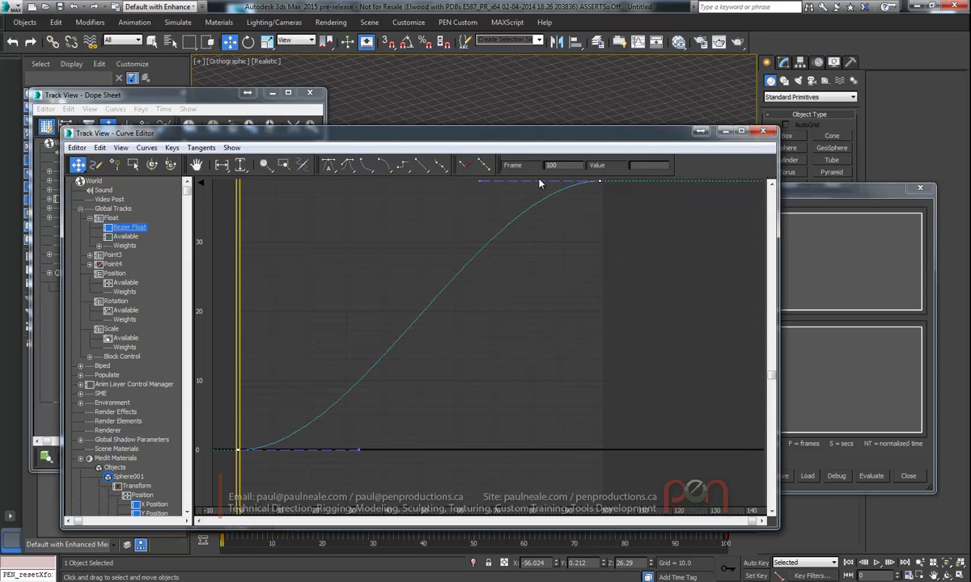
left_click_drag(476, 180, 552, 383)
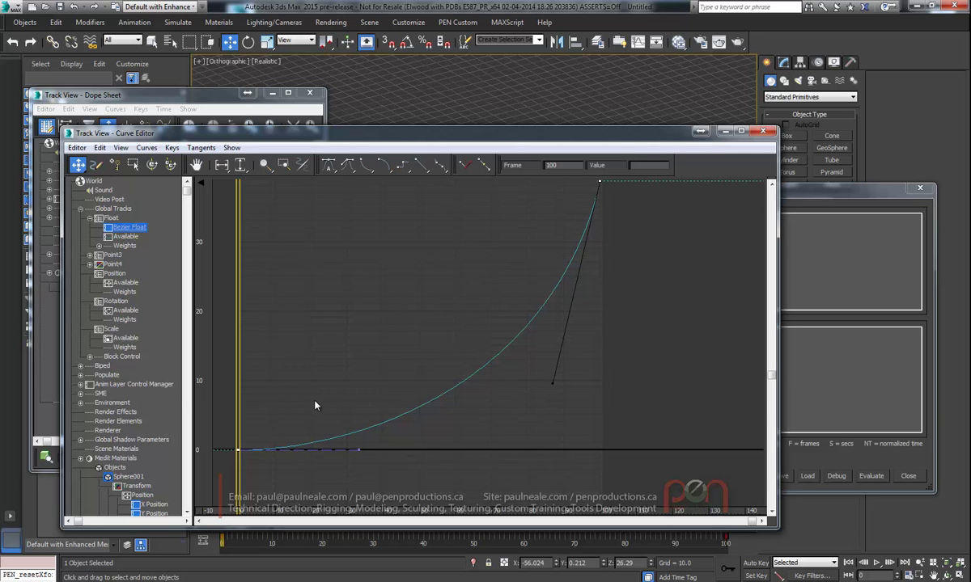
middle_click_drag(386, 337, 411, 334)
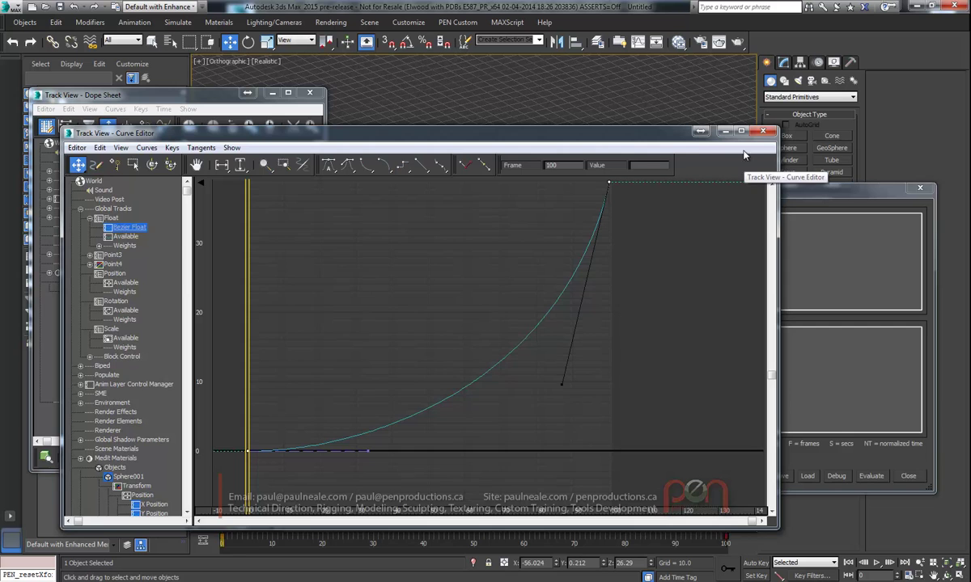
Assign the Bezier Float controller from the Global Tracks Float list to the Curve script variable.
left_click_drag(612, 132, 249, 130)
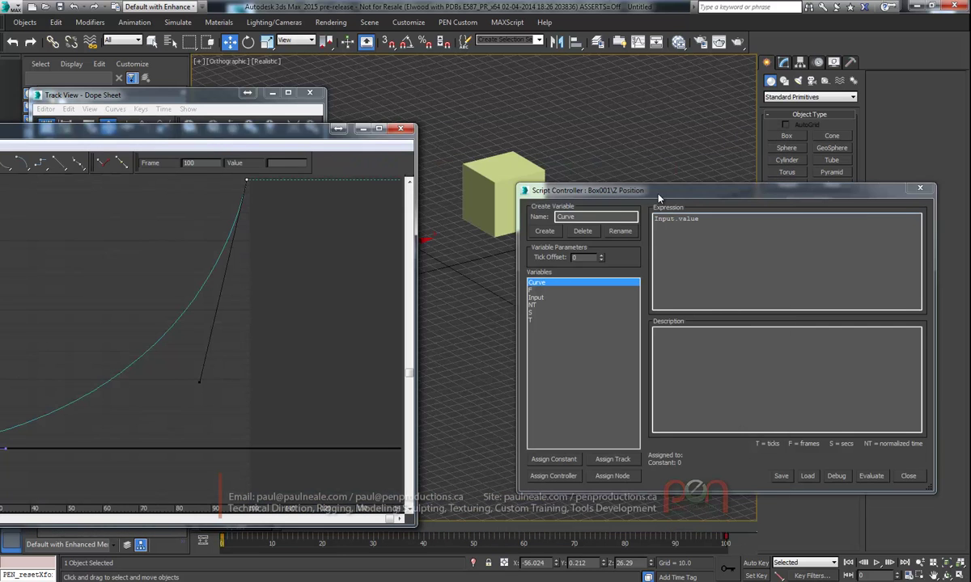
left_click_drag(656, 196, 636, 193)
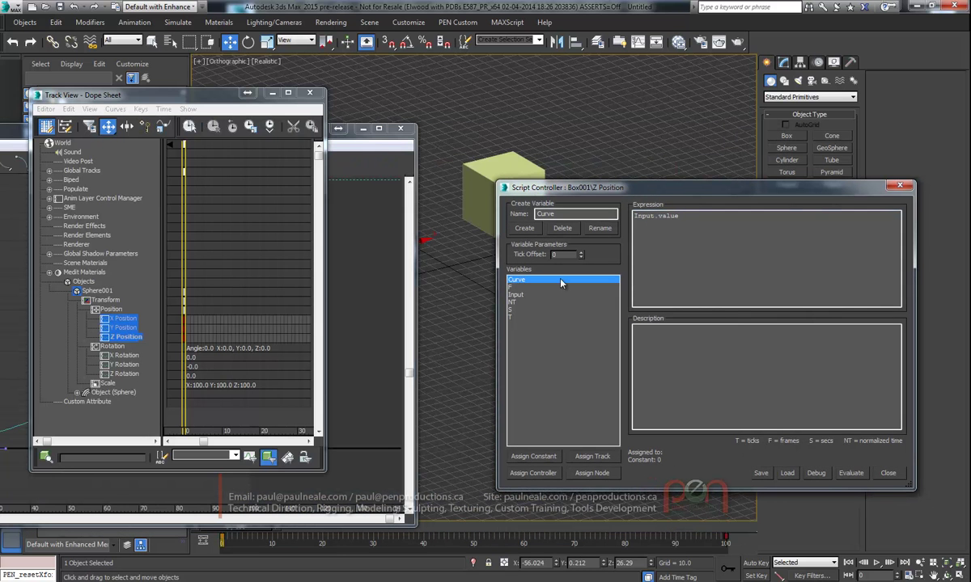
left_click(543, 476)
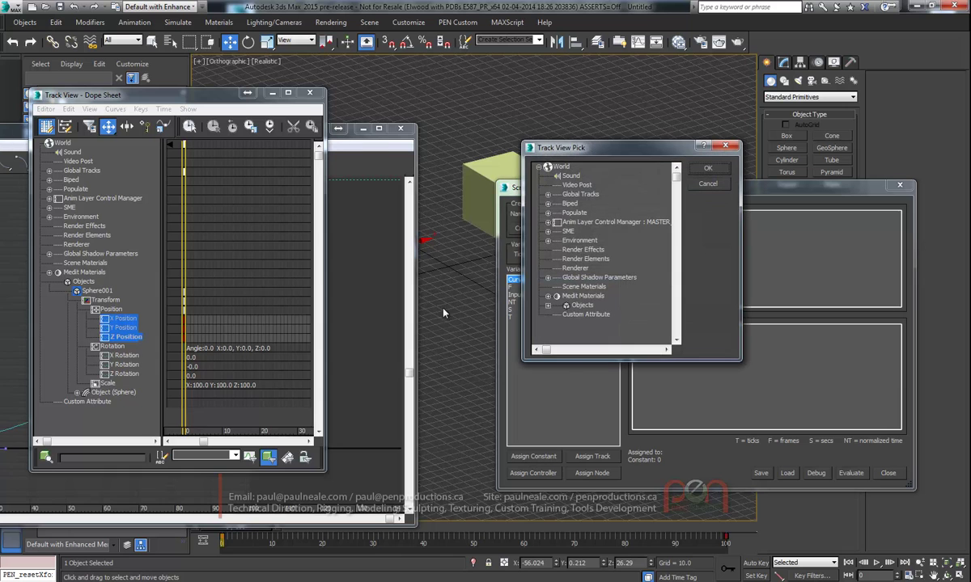
left_click(548, 195)
left_click(556, 203)
left_click(603, 212)
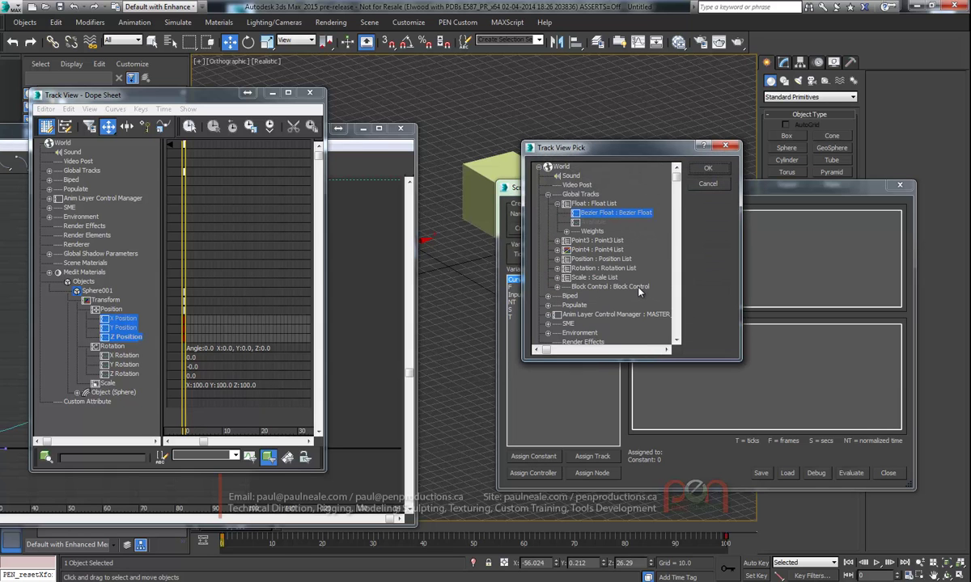
left_click(706, 167)
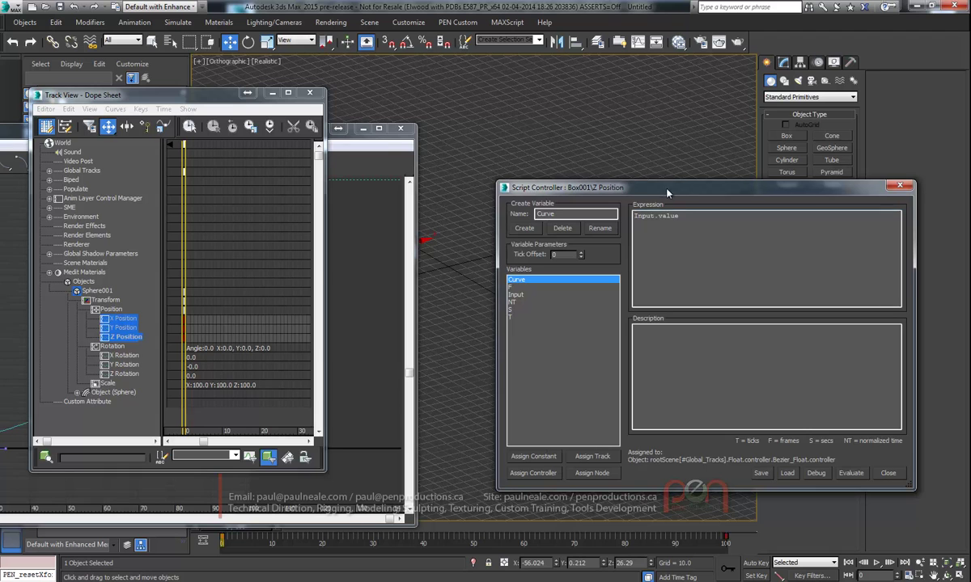
Insert "at time" before Input.value in the box's Z Position script expression.
left_click_drag(667, 193, 650, 192)
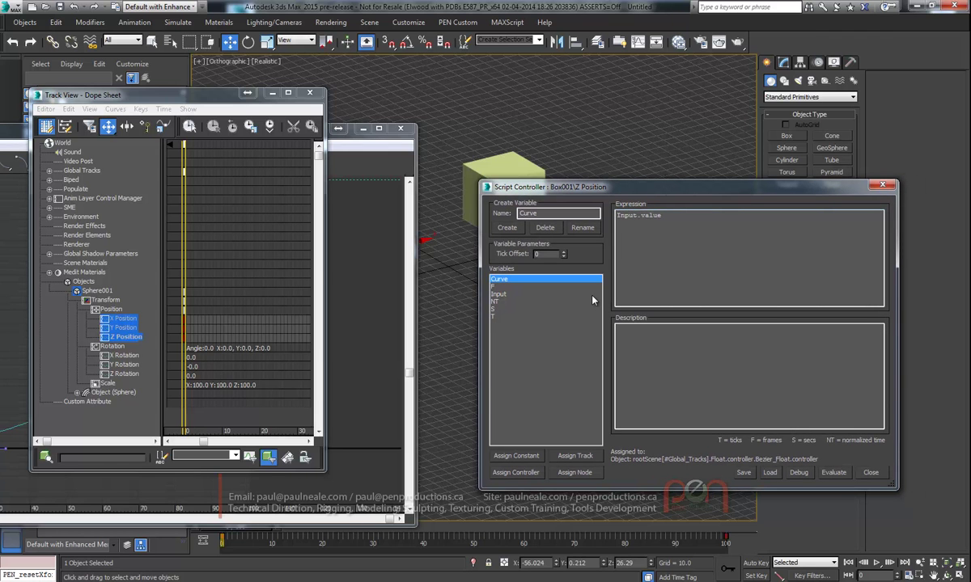
type("at time")
middle_click_drag(523, 131, 612, 118)
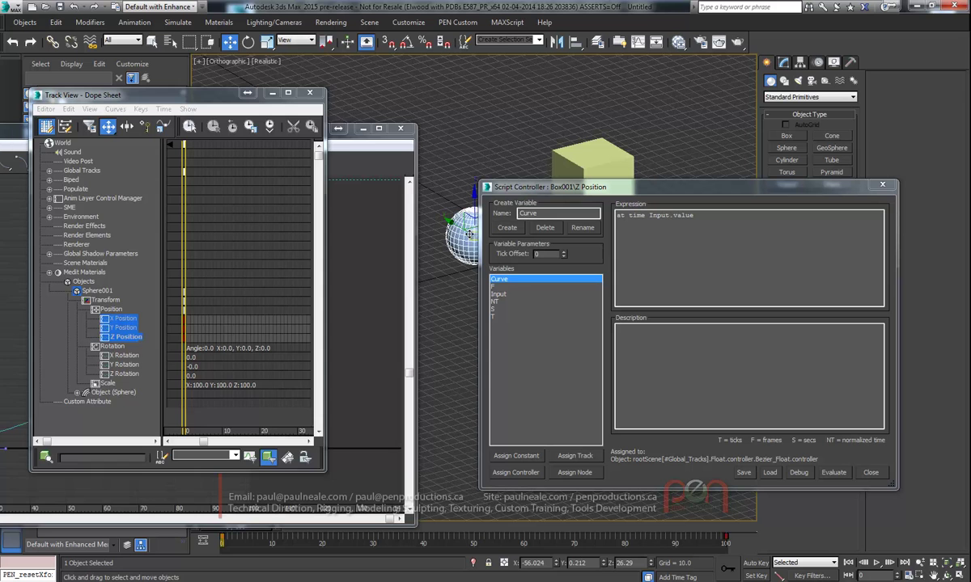
Bring the Curve Editor back into full view to examine the global Bezier Float curve.
left_click(354, 140)
left_click_drag(319, 140, 742, 145)
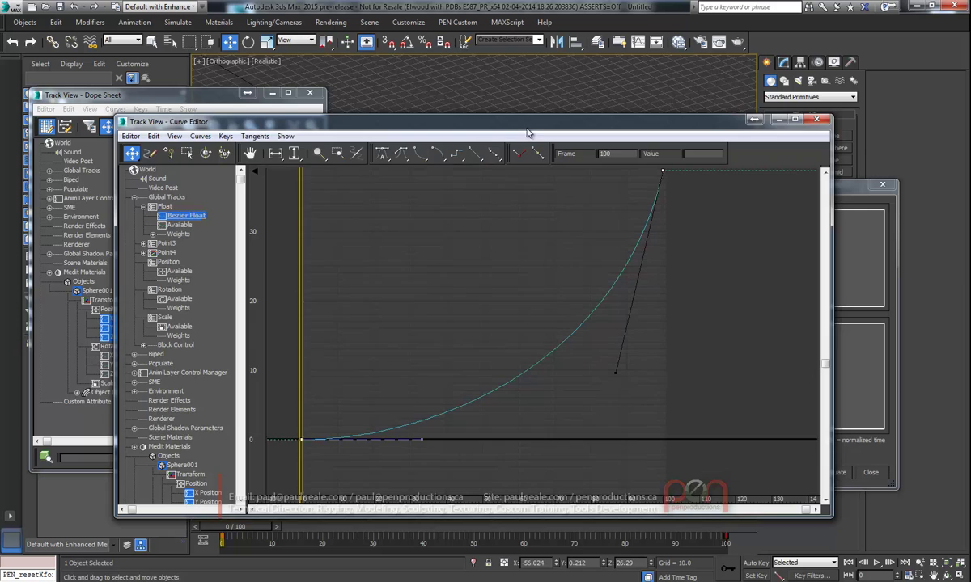
left_click_drag(495, 123, 423, 149)
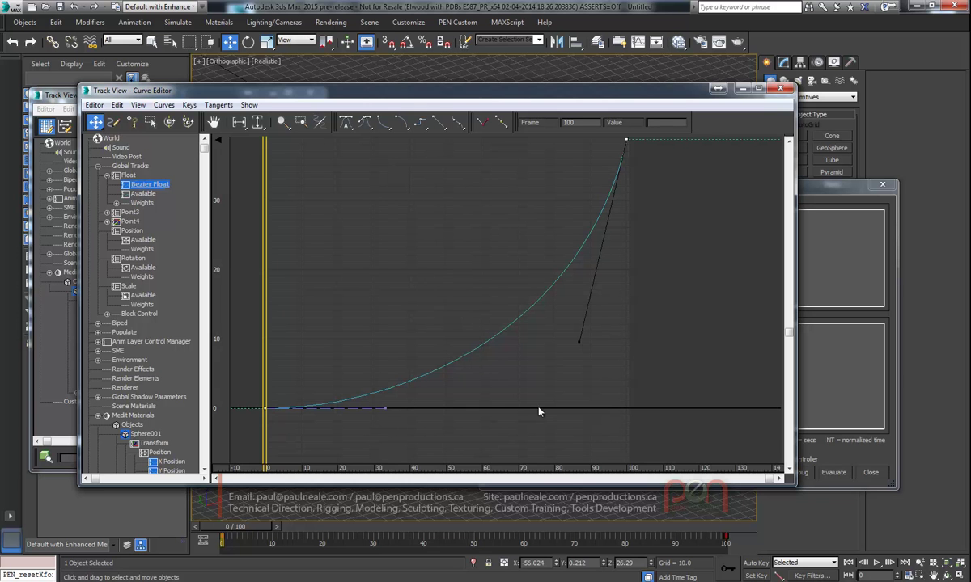
Complete the box's Z Position script expression as at time Input.value curve.value and evaluate it.
left_click_drag(699, 92, 256, 68)
left_click_drag(660, 197, 596, 253)
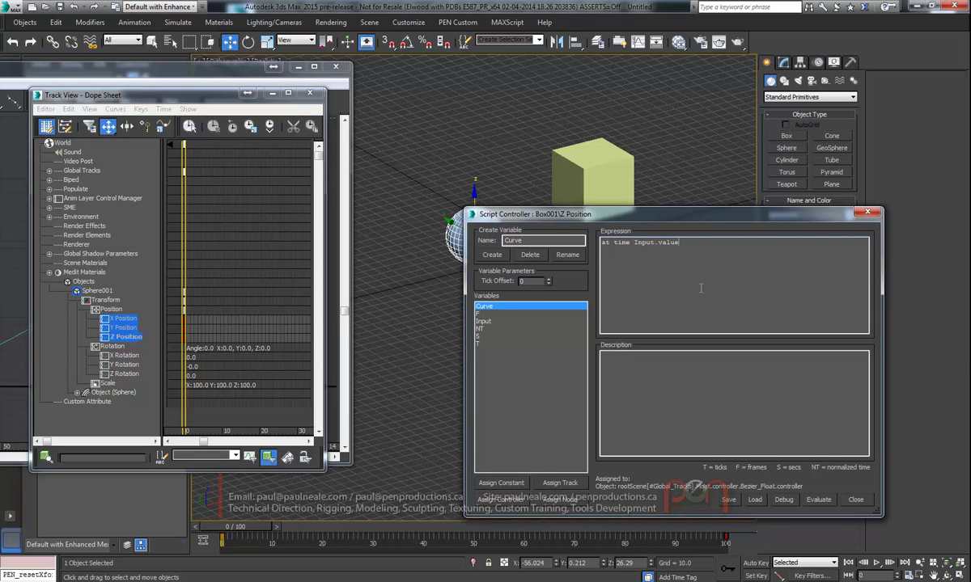
type("curve.value")
left_click_drag(230, 70, 703, 133)
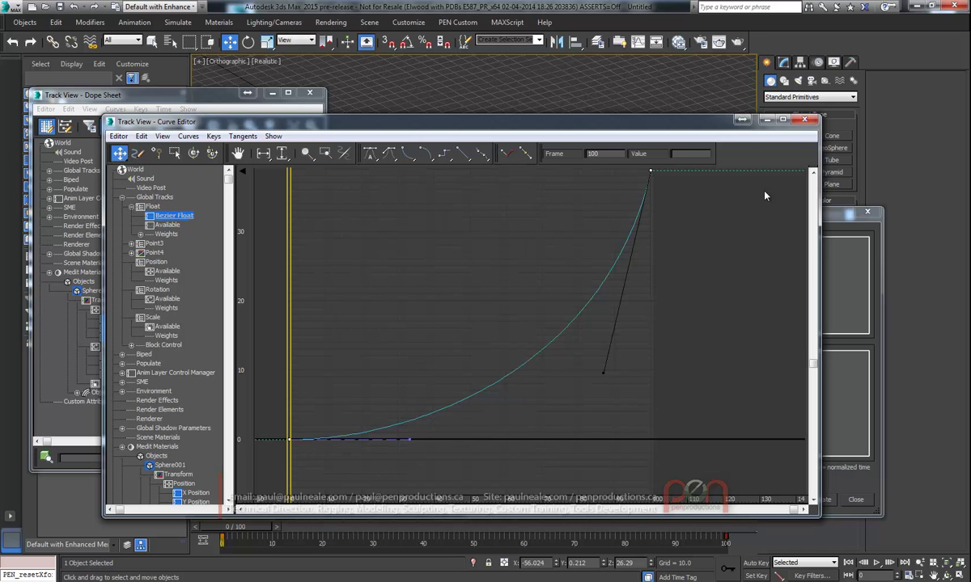
left_click_drag(671, 122, 250, 85)
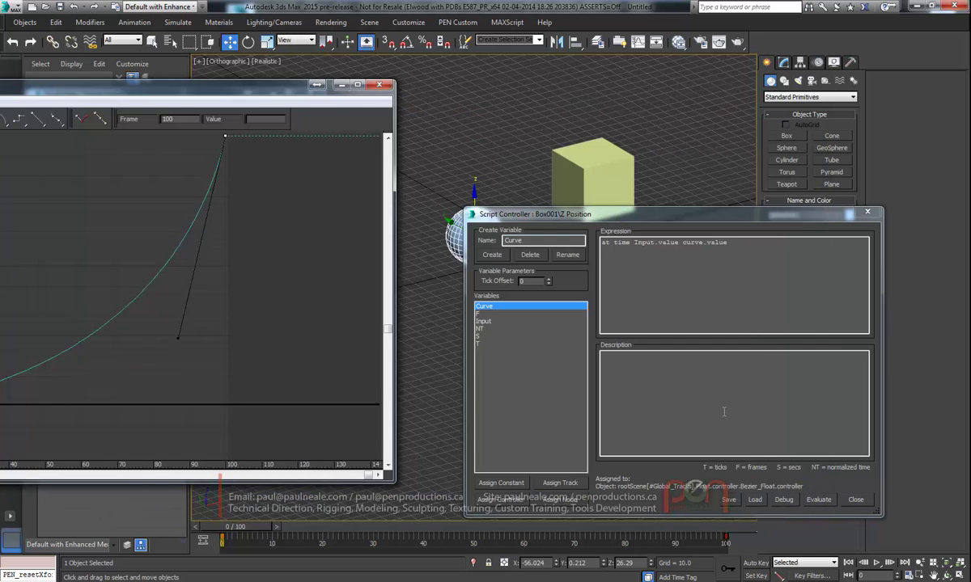
left_click(819, 500)
Scrub the timeline from frame 0 to frame 60 to check how the box moves relative to the sphere.
left_click_drag(748, 218, 260, 196)
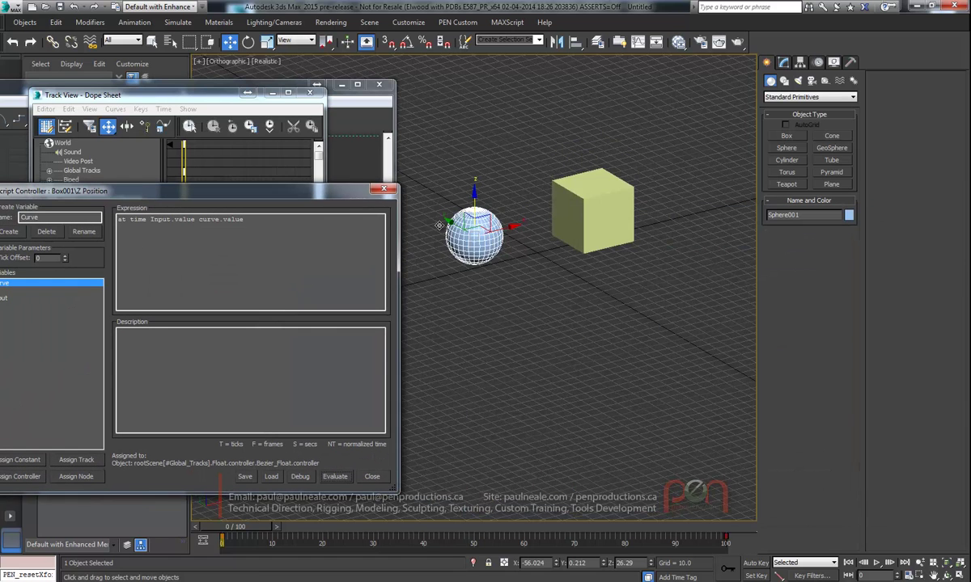
mouse_move(249, 530)
left_mouse_down()
mouse_move(406, 529)
mouse_move(350, 517)
mouse_move(295, 524)
mouse_move(410, 508)
left_mouse_up()
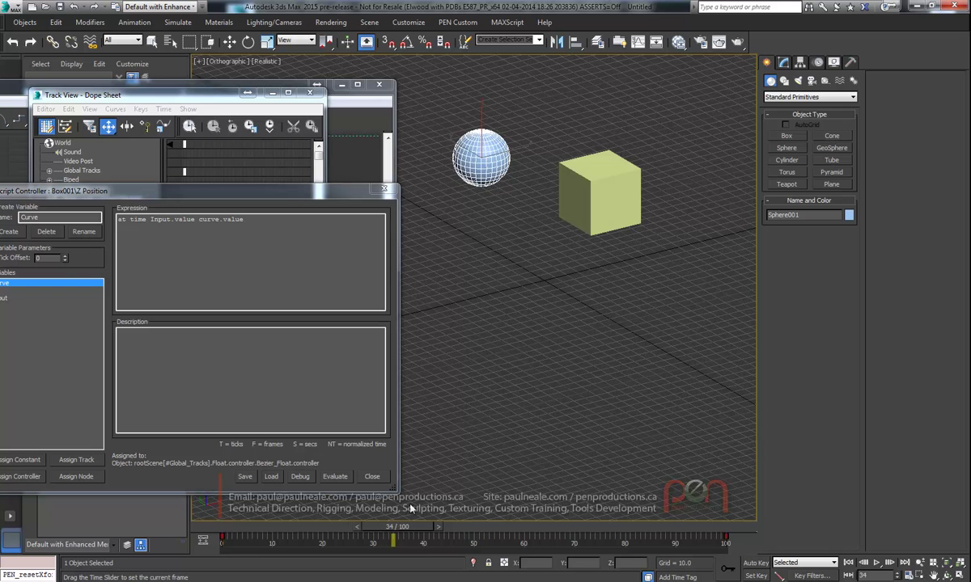
left_click(229, 42)
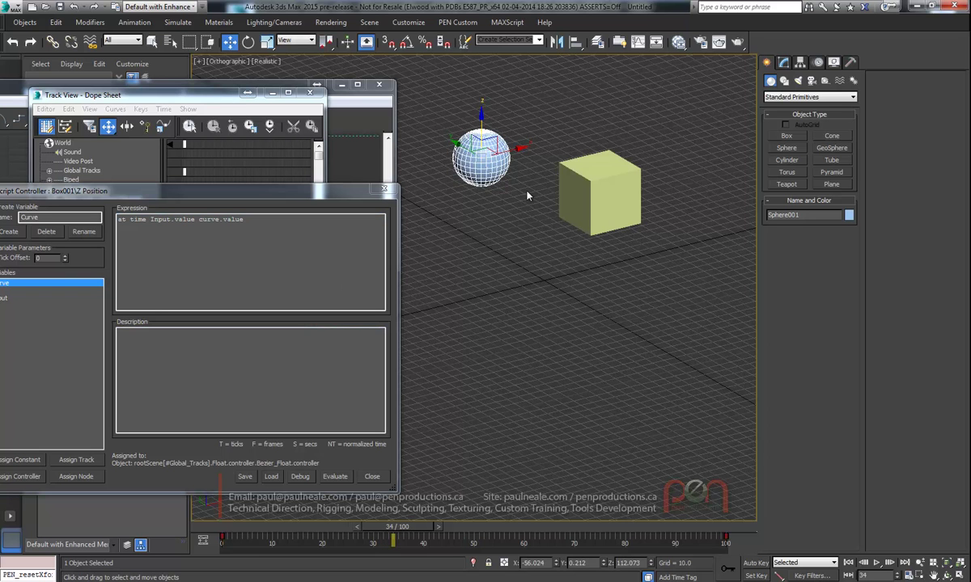
middle_click_drag(514, 230, 512, 240)
left_click_drag(406, 526, 534, 529)
middle_click_drag(510, 246, 516, 266)
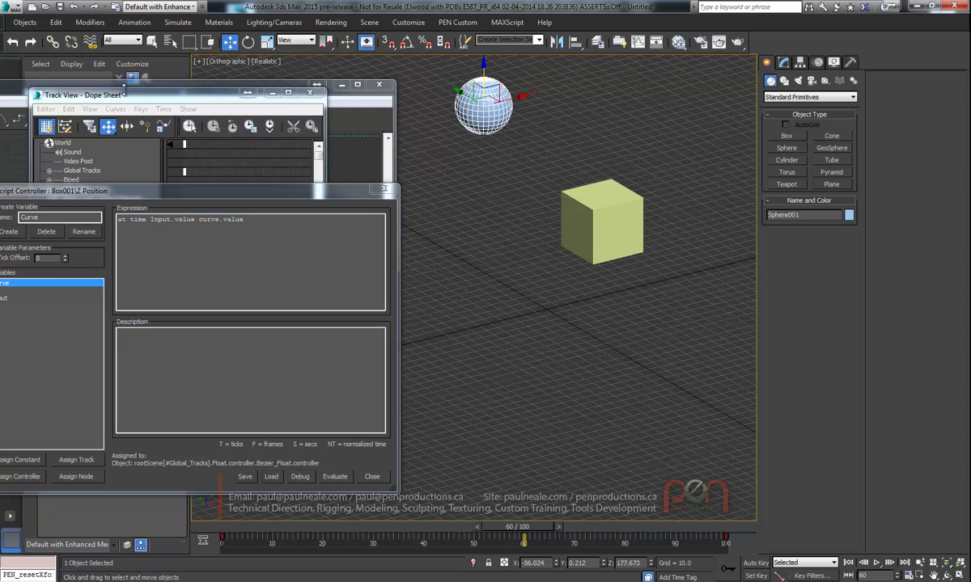
Move the global curve's end key out to about frame 175 at a value of about 41, and scrub the timeline to test it.
left_click(354, 109)
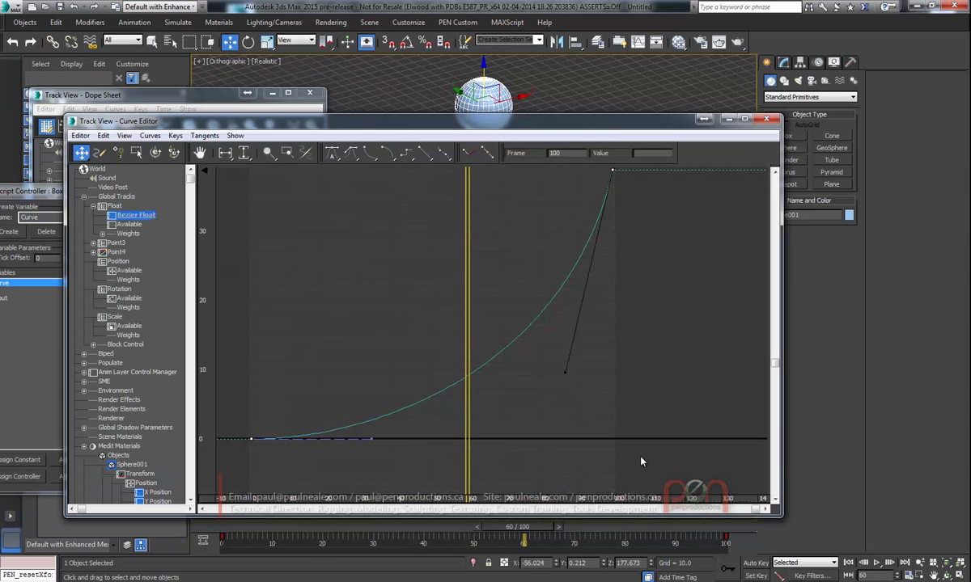
left_click_drag(781, 475, 875, 474)
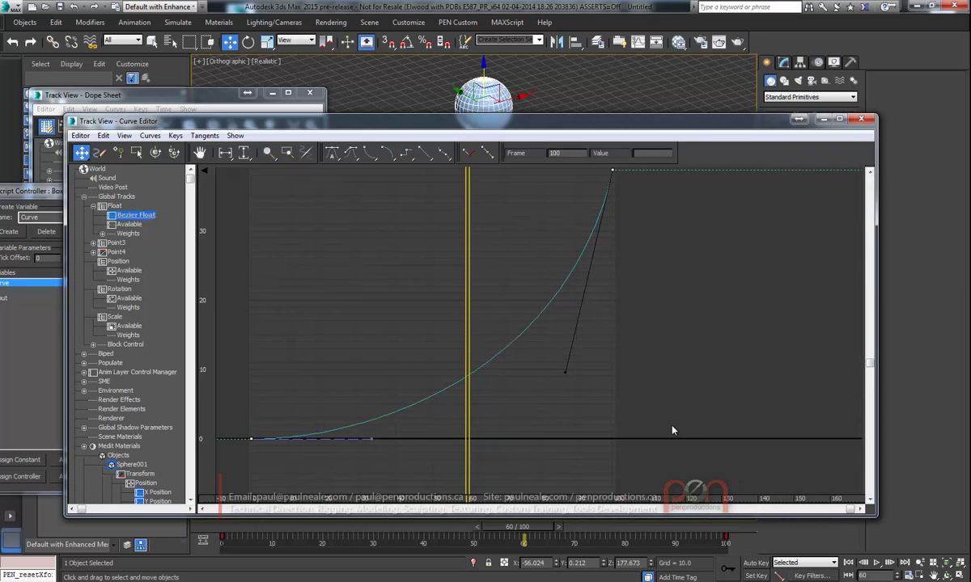
middle_click_drag(769, 390, 677, 424)
middle_click_drag(642, 321, 529, 400)
left_click_drag(405, 303, 682, 286)
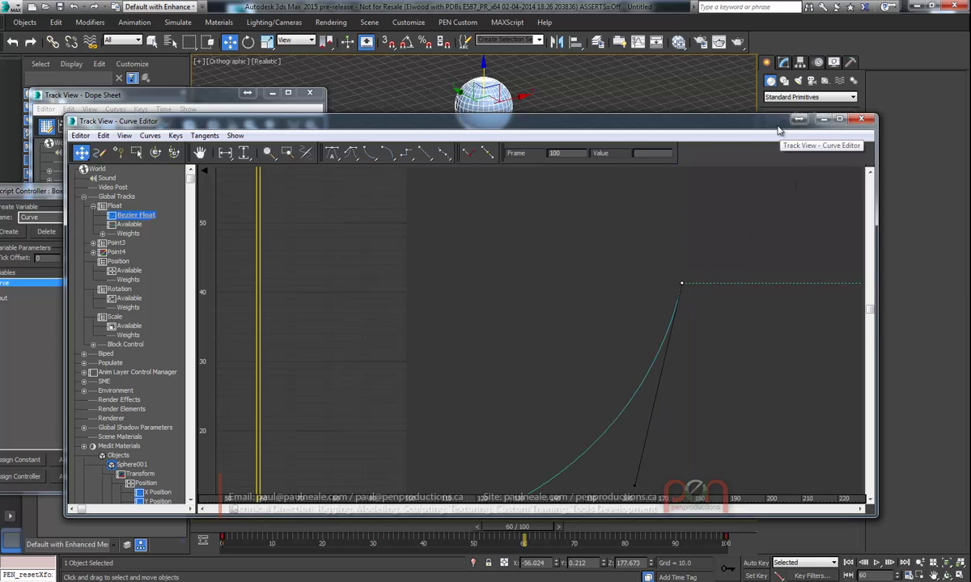
left_click_drag(776, 121, 197, 89)
left_click_drag(242, 527, 262, 462)
Extend the global curve's end key to frame 278 with a value of 81.154.
left_click_drag(176, 94, 761, 91)
middle_click_drag(595, 283, 623, 211)
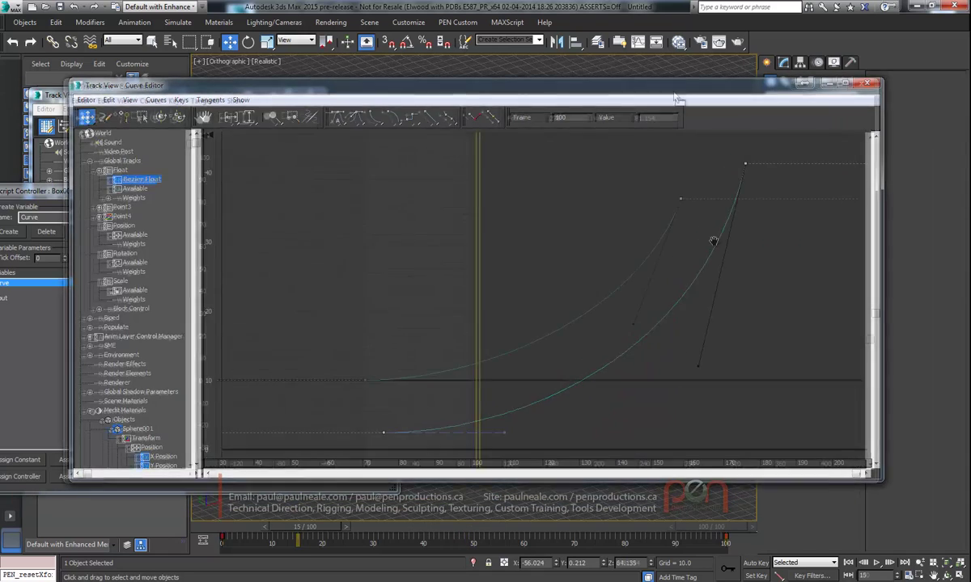
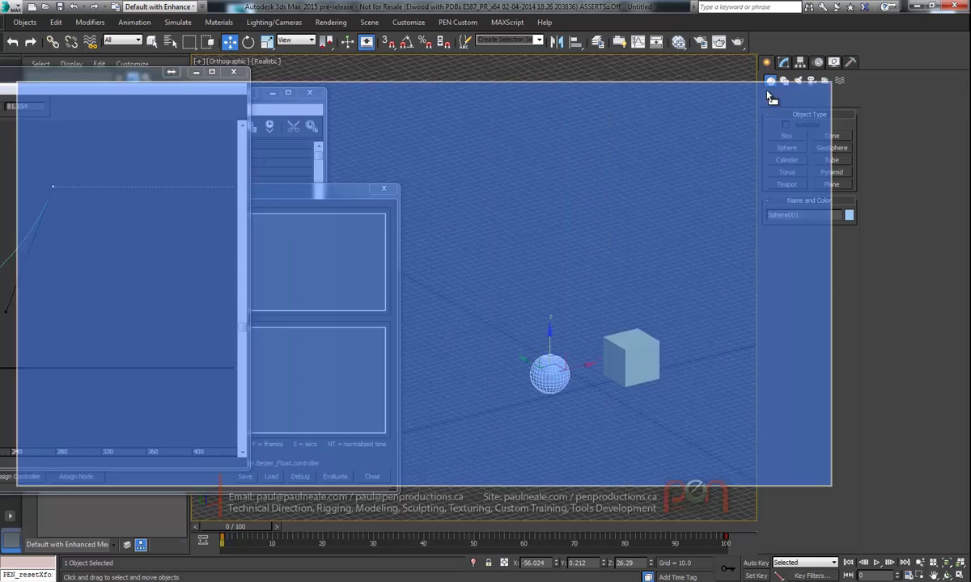
middle_click_drag(549, 301, 515, 366)
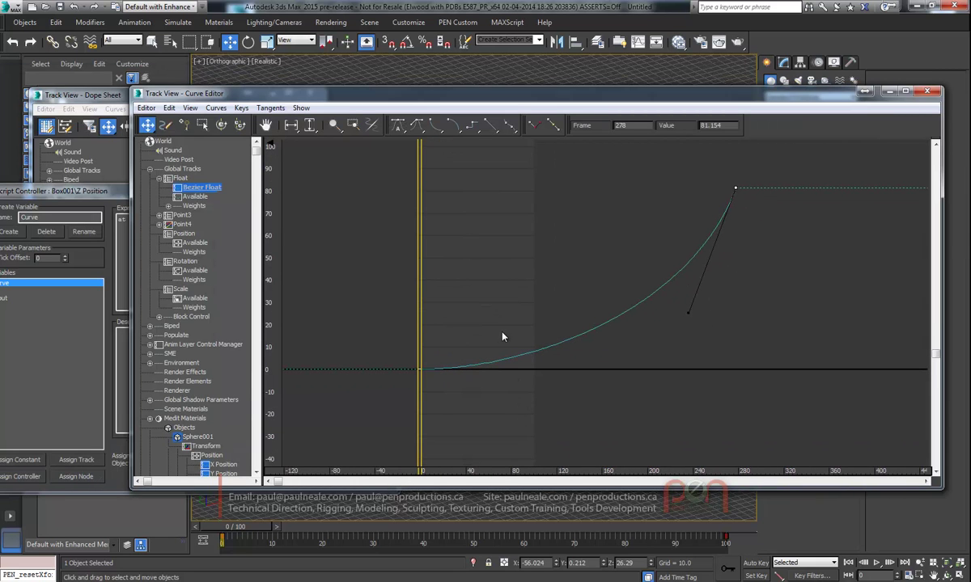
Add a key at frame 92 on the Bezier Float curve and pull it down to frame 87, value -39.276.
right_click(497, 291)
left_click(516, 308)
left_click(525, 356)
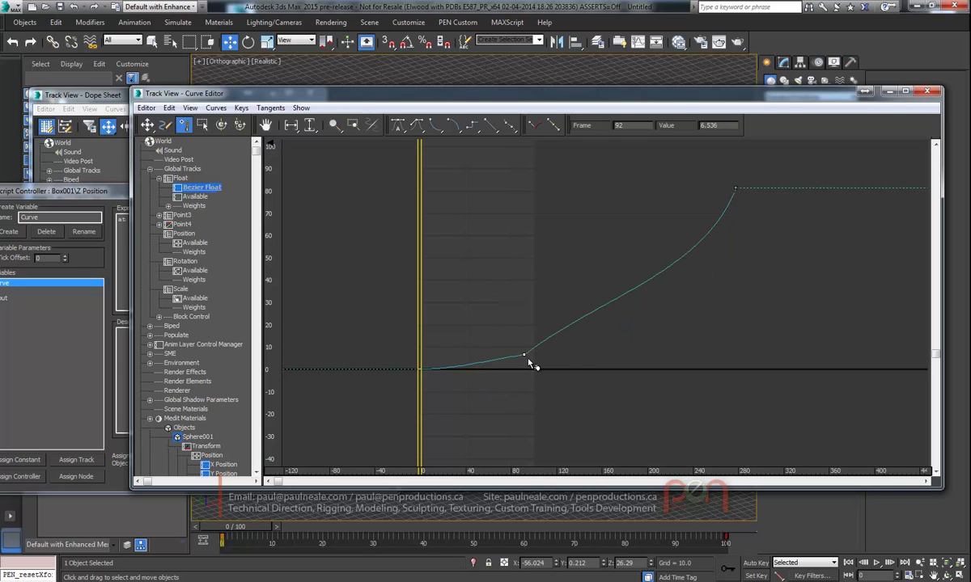
right_click(524, 356)
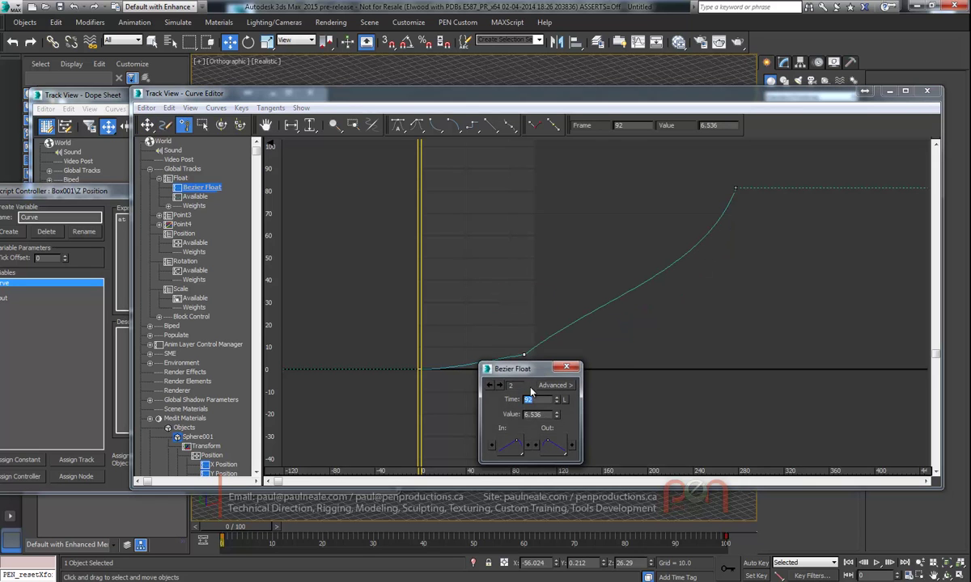
right_click(524, 333)
left_click(535, 341)
left_click_drag(524, 356, 522, 448)
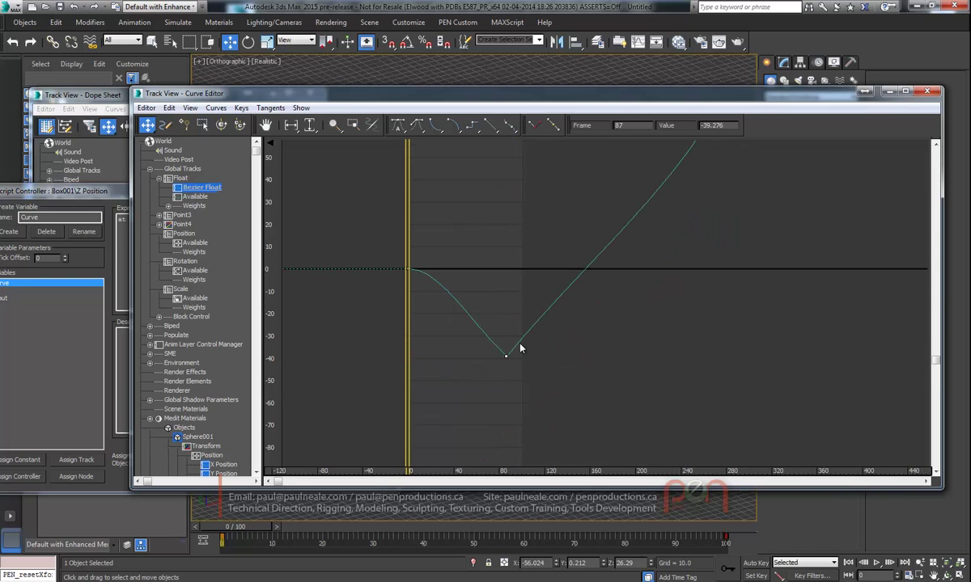
Set the low key's tangents to Fast and raise the end key's incoming handle so the curve overshoots.
right_click(506, 356)
left_click(438, 128)
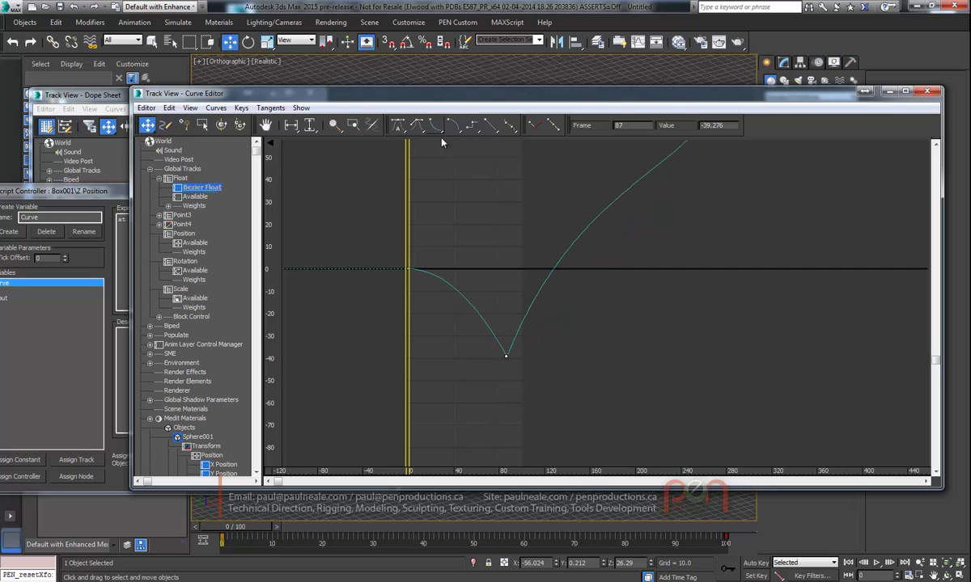
middle_click_drag(513, 287, 433, 381)
left_click(643, 179)
left_click_drag(610, 275, 532, 197)
Scrub the timeline to about frame 52 to check how the box follows the reshaped curve as the sphere rises.
left_click_drag(698, 89, 65, 72)
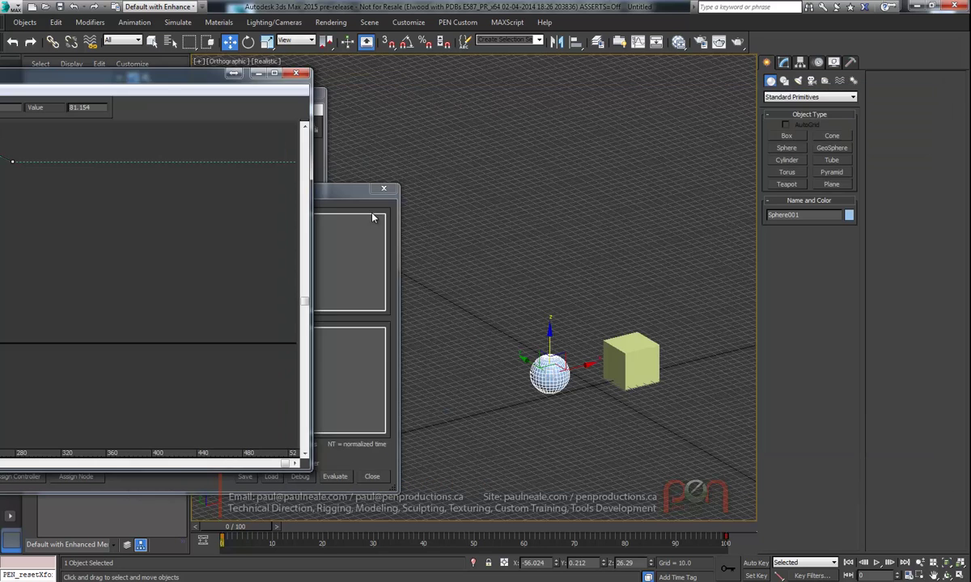
middle_click_drag(499, 393, 438, 439)
scroll(453, 403, "up", 1)
left_click_drag(249, 531, 215, 513)
key("w")
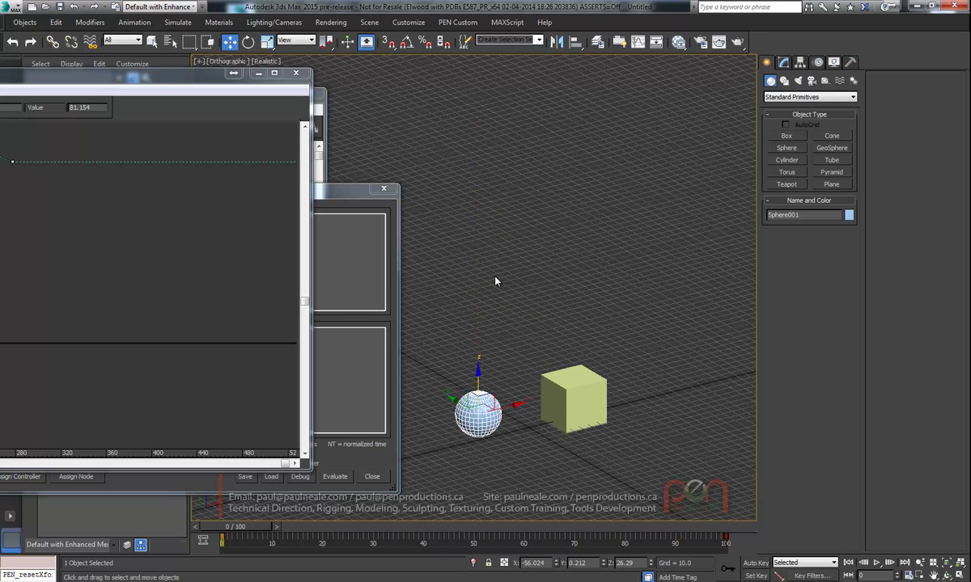
middle_click_drag(409, 349, 481, 297)
scroll(555, 202, "down", 2)
middle_click_drag(570, 307, 492, 259)
left_click_drag(257, 531, 501, 527)
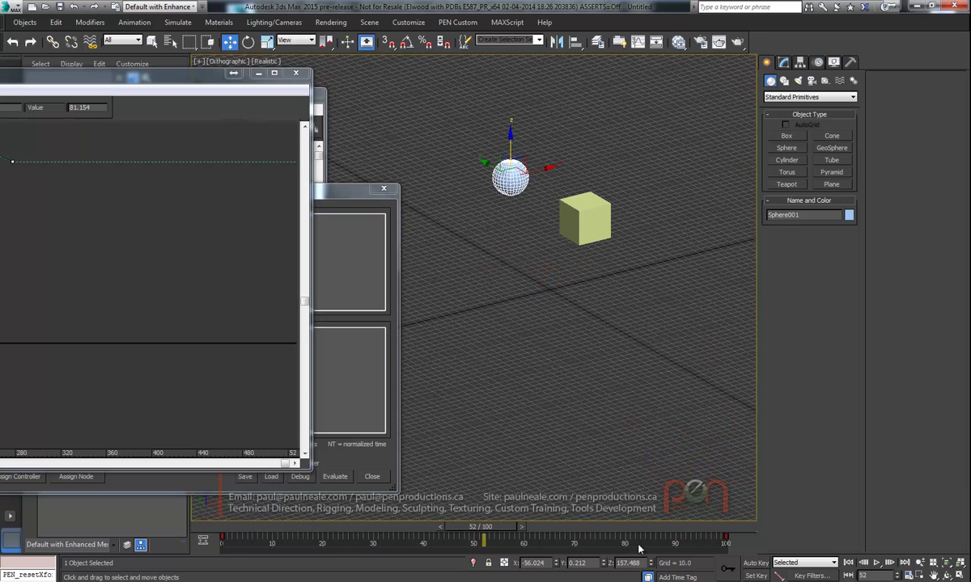
At frame 100, turn on Auto Key and move the sphere down along Z to about -270.
left_click_drag(716, 537, 737, 528)
key("w")
middle_click_drag(567, 345, 567, 361)
key("n")
scroll(531, 340, "down", 4)
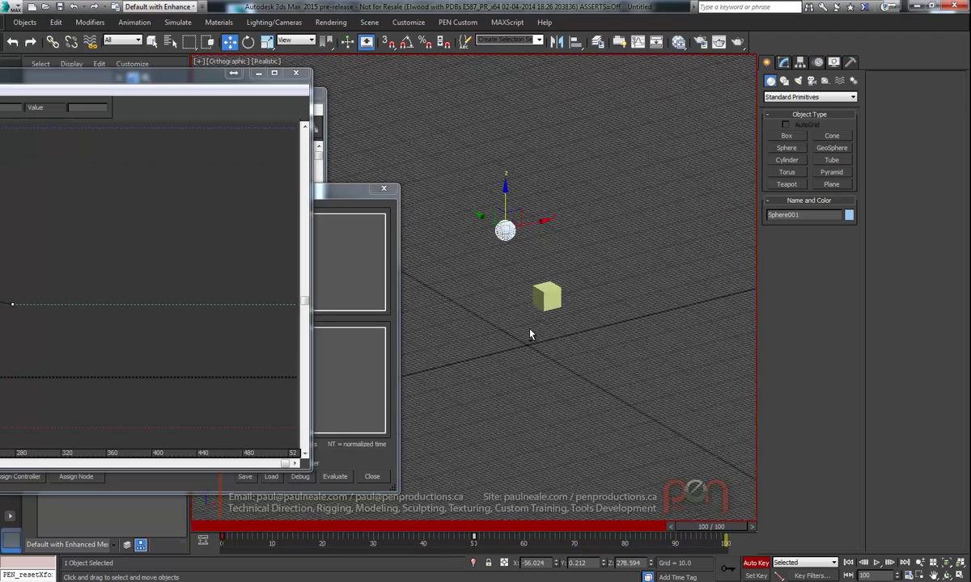
left_click_drag(509, 213, 507, 423)
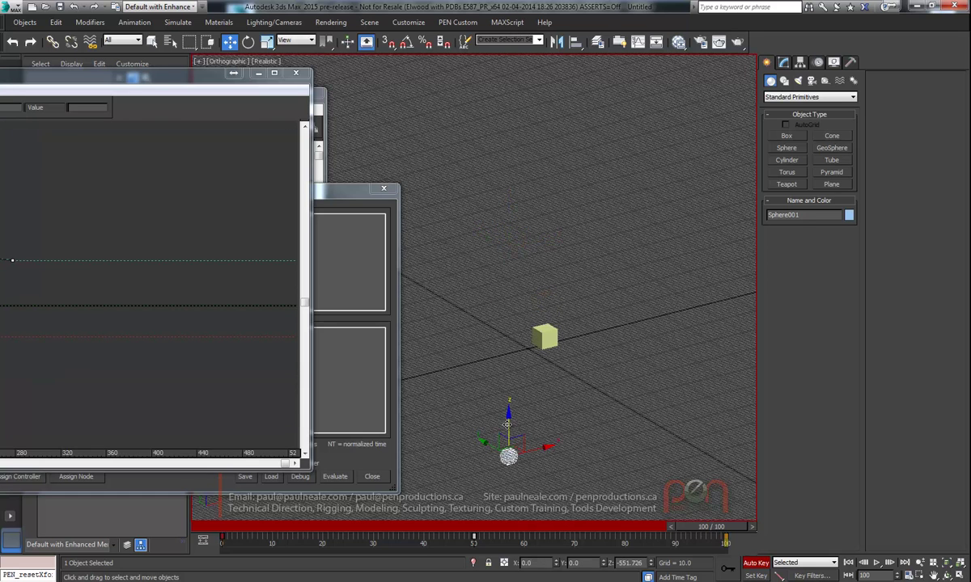
middle_click_drag(552, 354, 556, 309)
middle_click_drag(570, 362, 589, 351)
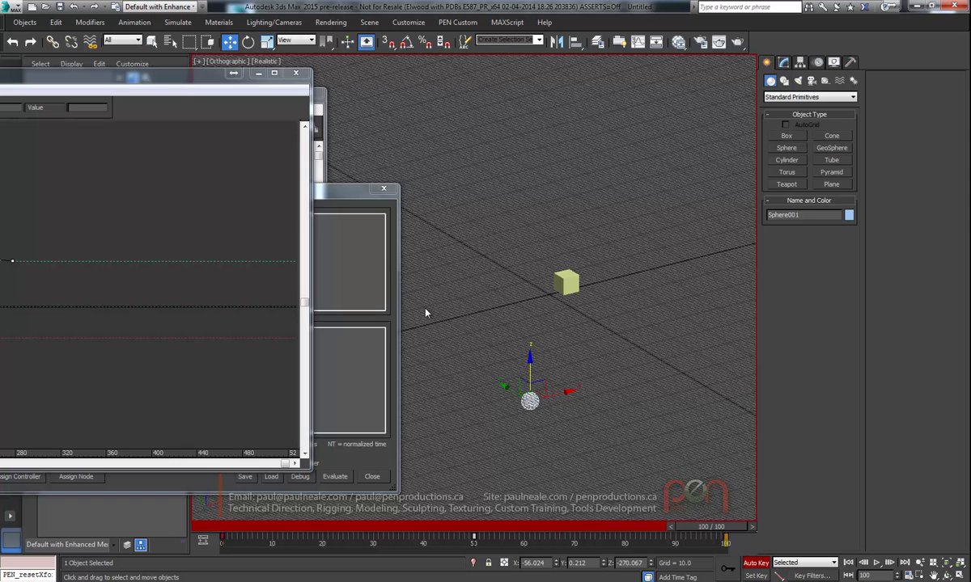
Display only the global Bezier Float curve and add a key at frame -268.
left_click_drag(163, 86, 761, 99)
middle_click_drag(442, 278, 550, 274)
left_click(171, 185)
middle_click_drag(419, 337, 501, 312)
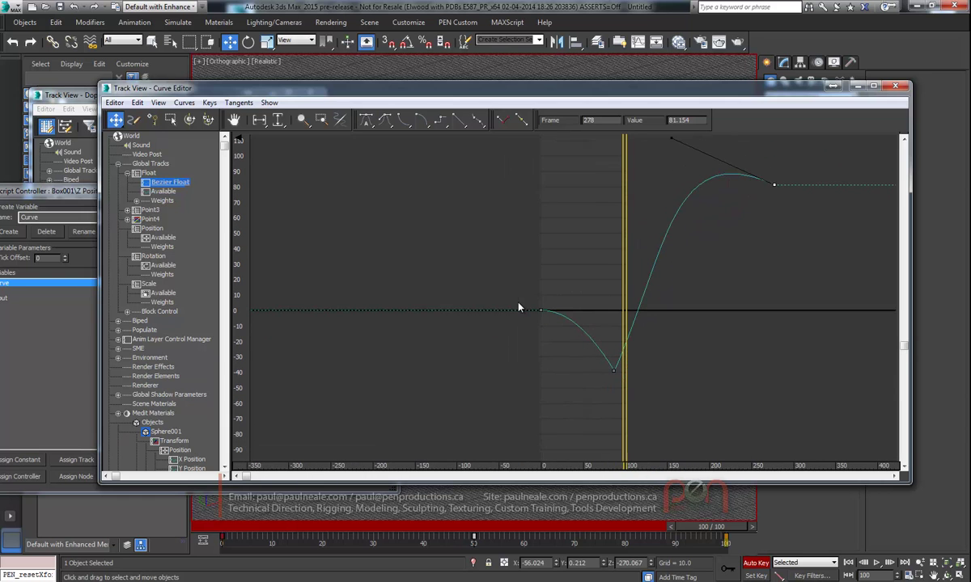
right_click(434, 297)
left_click(453, 317)
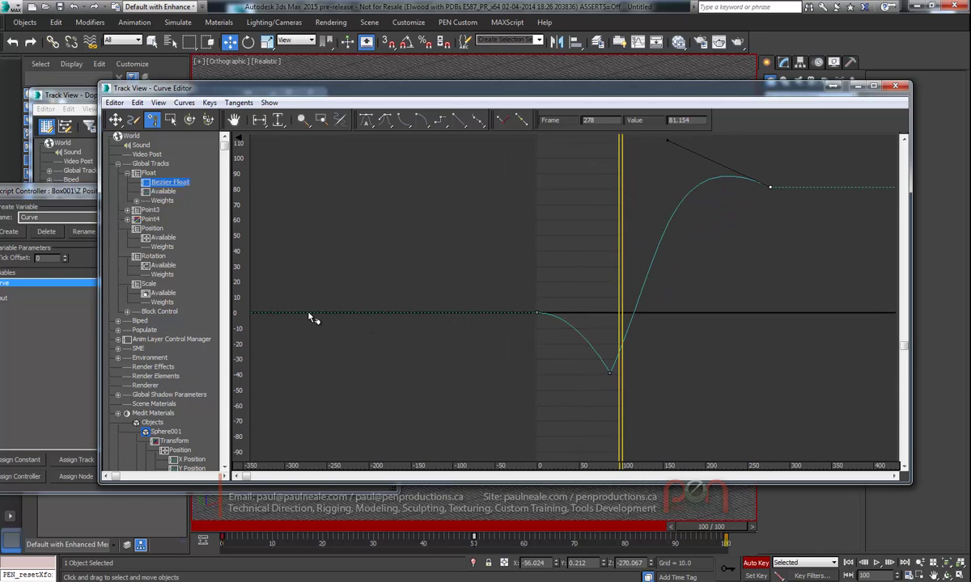
left_click(312, 313)
Move the negative-time key to frame -272, value 57.935, and give it an auto tangent with the outgoing handle pulled down.
middle_click_drag(335, 342, 482, 313)
right_click(482, 314)
left_click(458, 287)
right_click(456, 289)
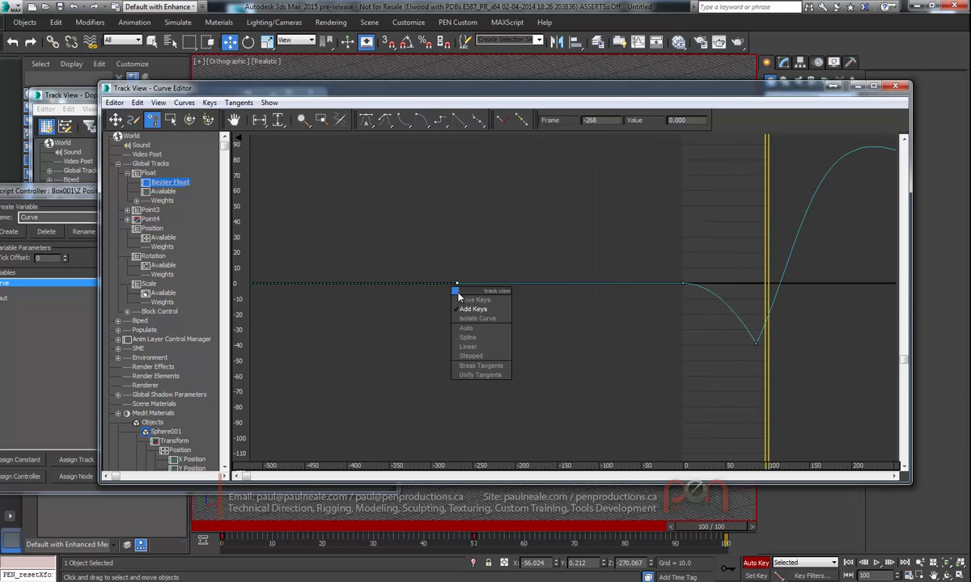
left_click(453, 300)
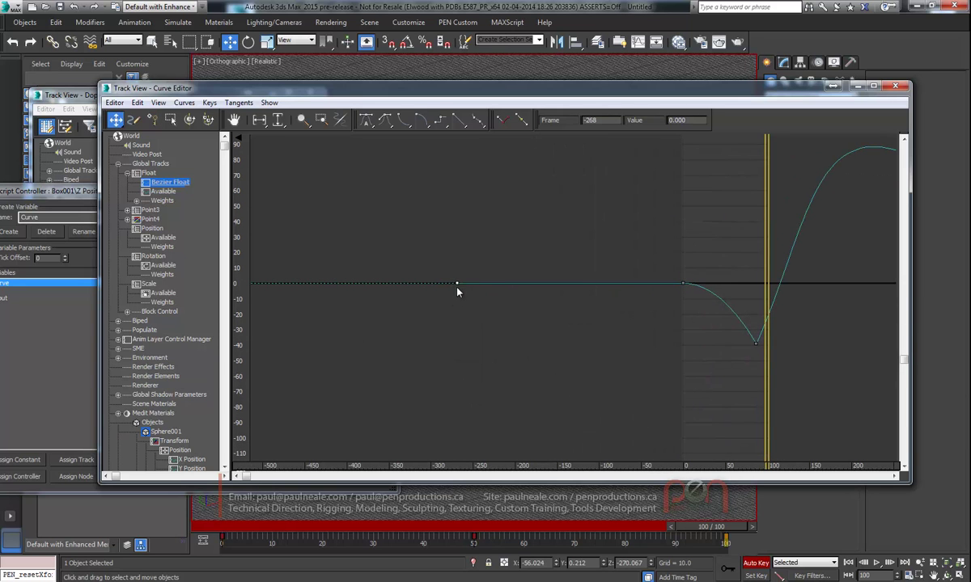
left_click_drag(456, 284, 451, 195)
left_click(366, 124)
left_click_drag(532, 192, 505, 316)
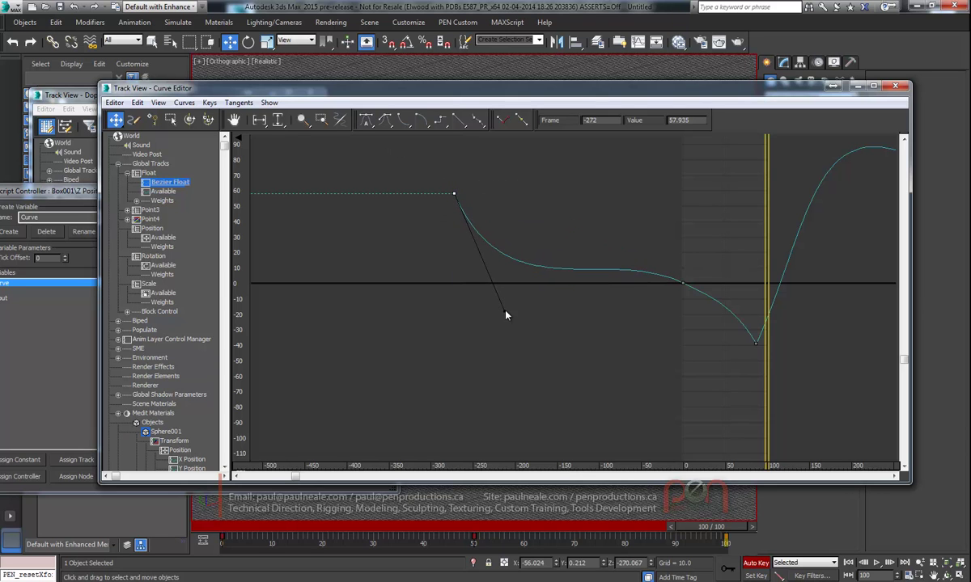
Scrub the timeline to check the box against the sphere's travel, and review the script expression beside the curve.
left_click_drag(731, 91, 37, 98)
left_click_drag(248, 526, 366, 406)
key("w")
key("z")
left_click_drag(103, 101, 689, 156)
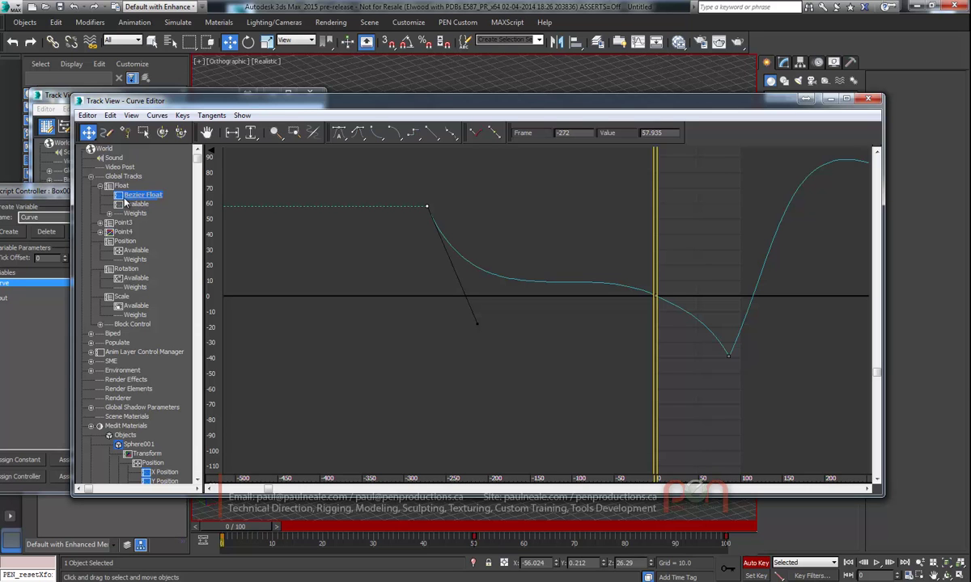
left_click_drag(59, 201, 151, 167)
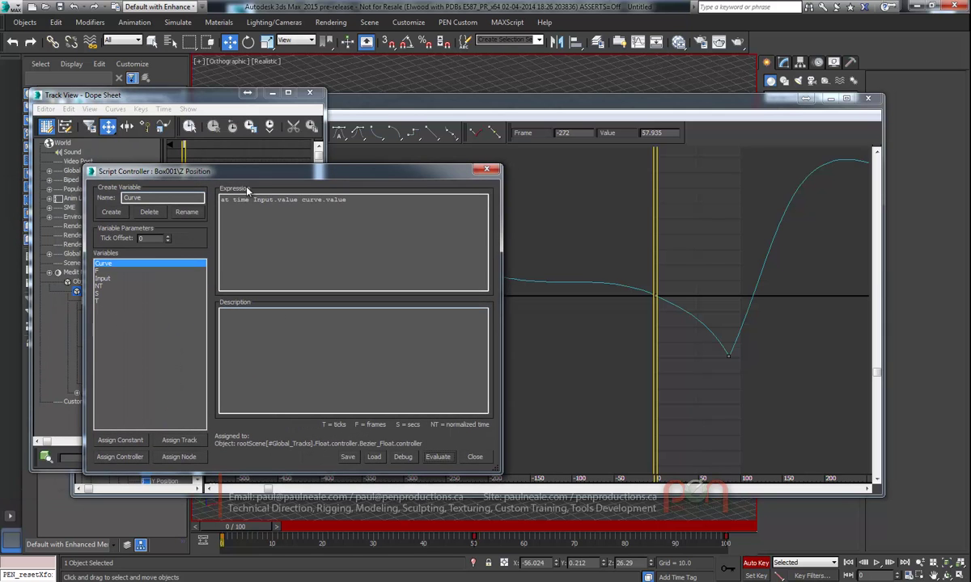
left_click_drag(248, 186, 157, 217)
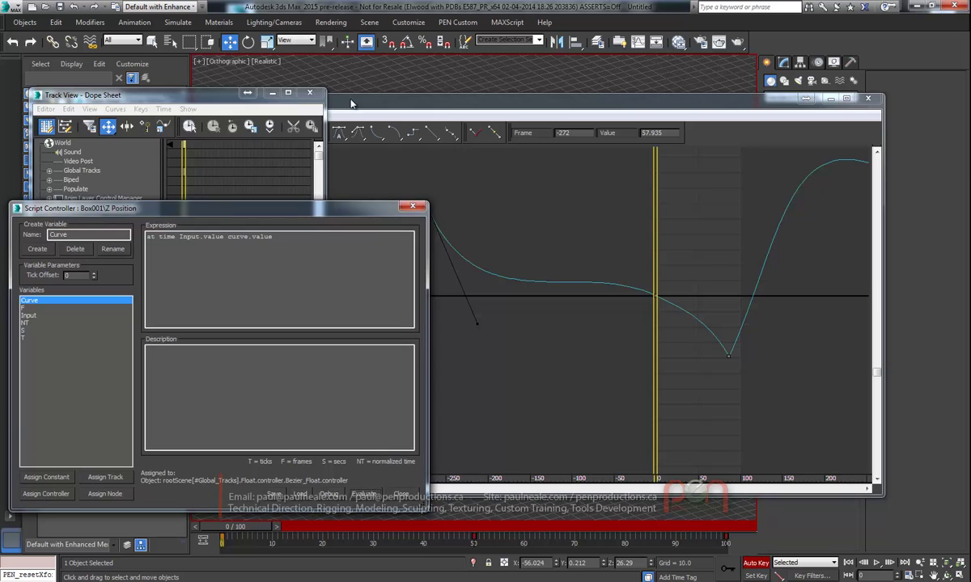
Copy the Bezier Float controller under the Global Tracks Float list.
left_click(335, 98)
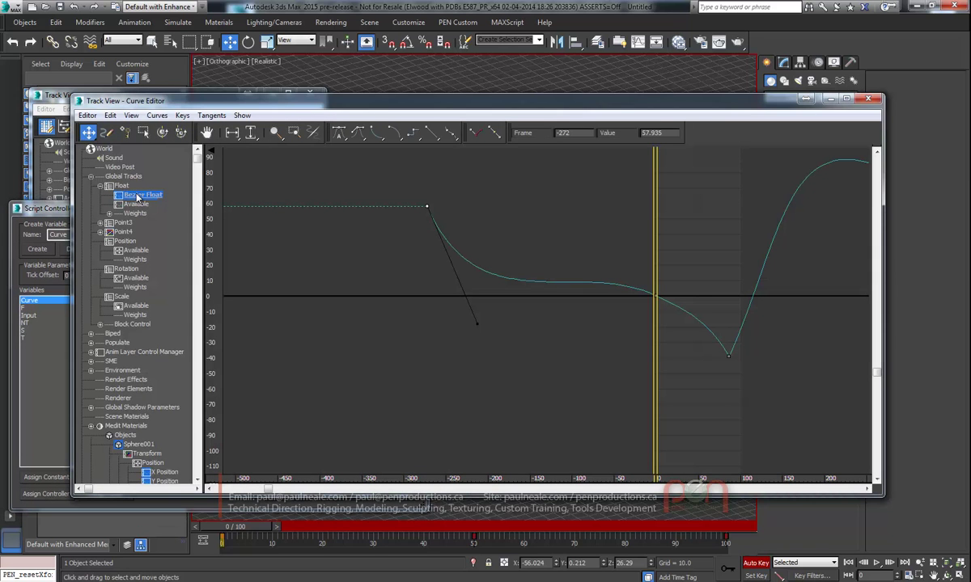
right_click(143, 195)
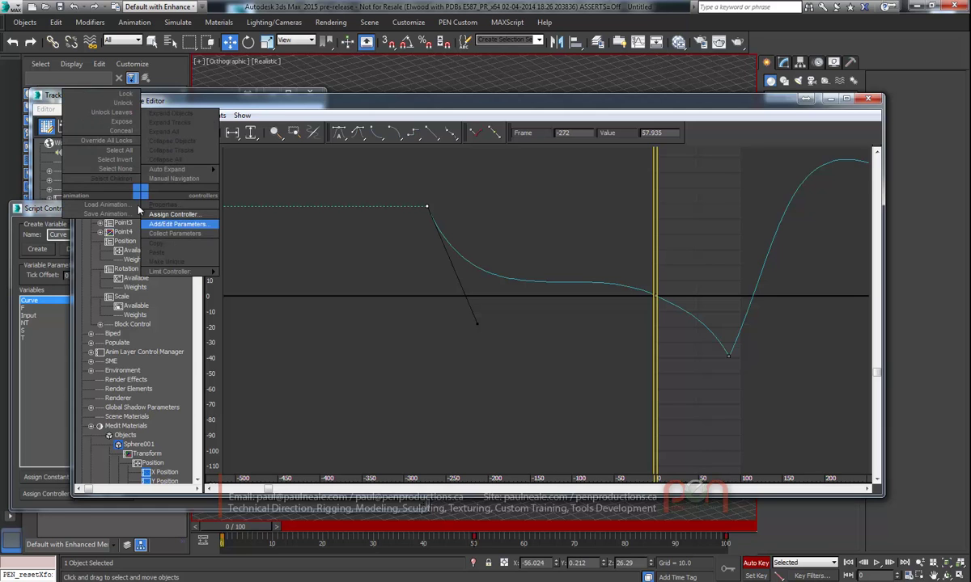
left_click(121, 233)
left_click(138, 195)
right_click(144, 201)
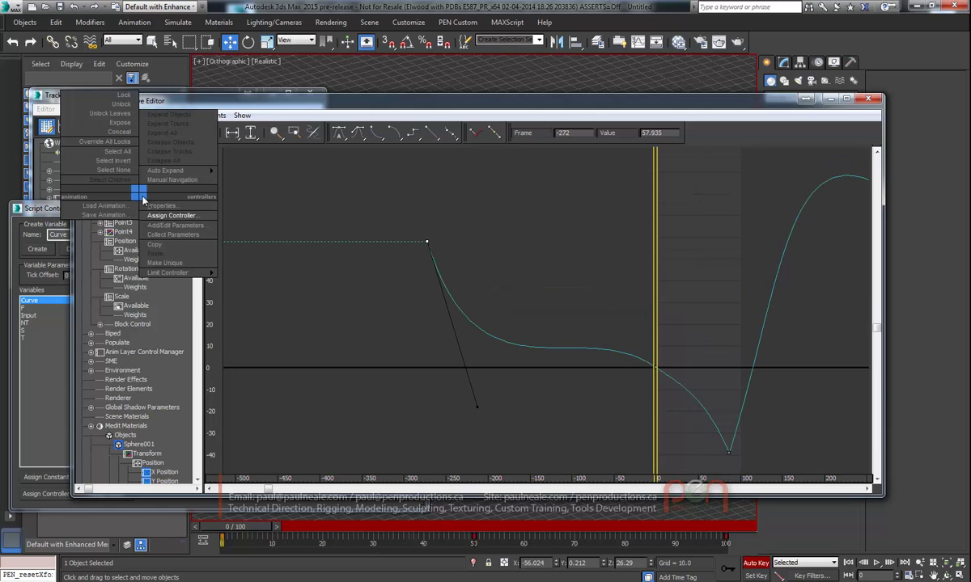
left_click(164, 243)
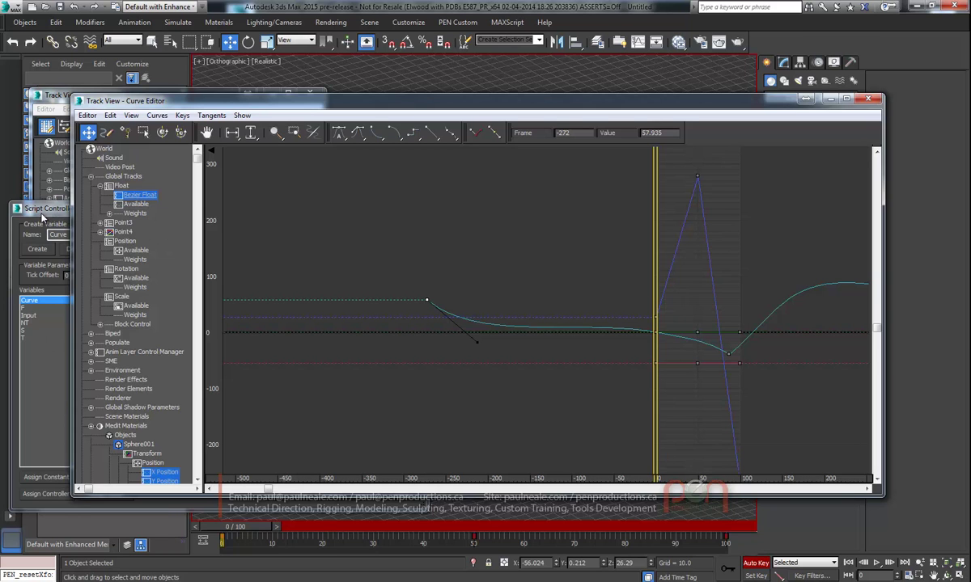
Delete the Bezier Float layer from the Global Tracks Float list controller.
right_click(123, 189)
left_click(139, 191)
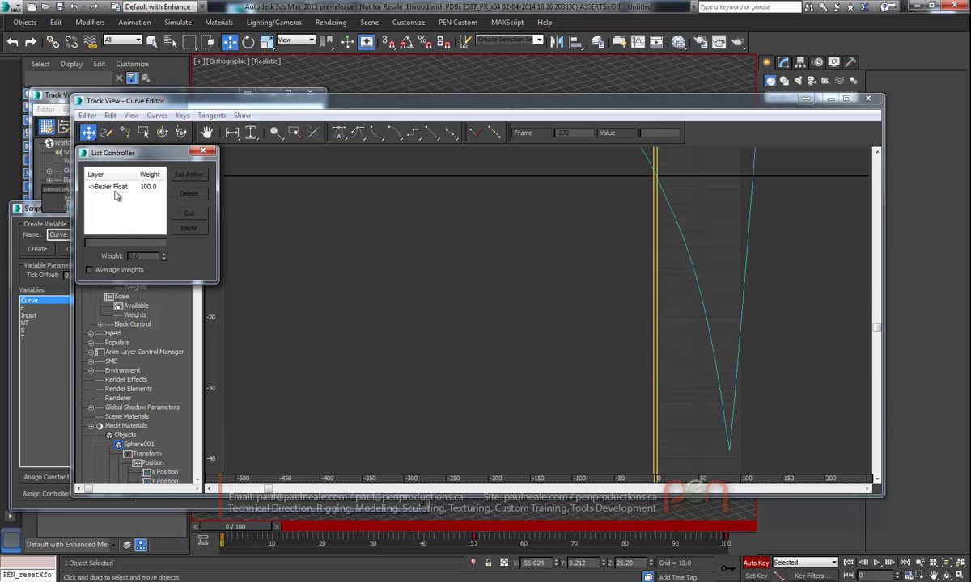
left_click(194, 197)
Uncover the viewport and scrub the timeline to check the box's motion, then bring the Curve Editor back.
left_click_drag(732, 101, 215, 106)
left_click_drag(247, 527, 186, 486)
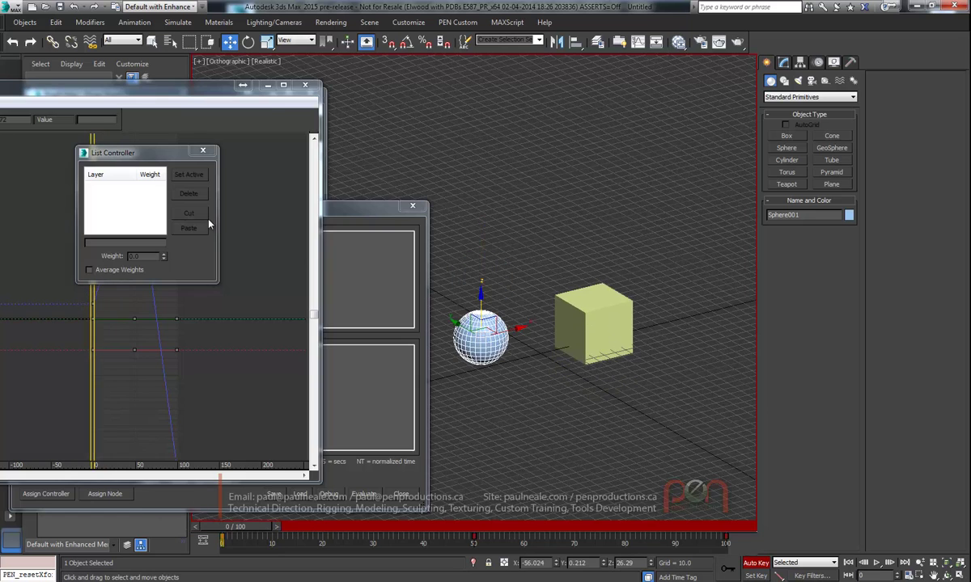
left_click_drag(168, 95, 741, 102)
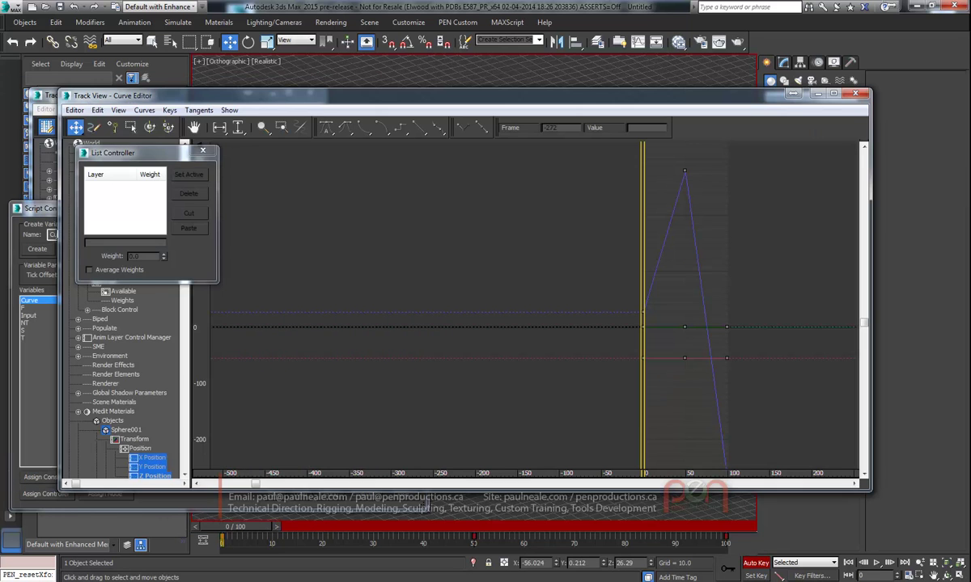
Expand the Global Tracks Float list in the Dope Sheet and compare it with the script controller's Curve variable assignment.
left_click(44, 205)
left_click(174, 97)
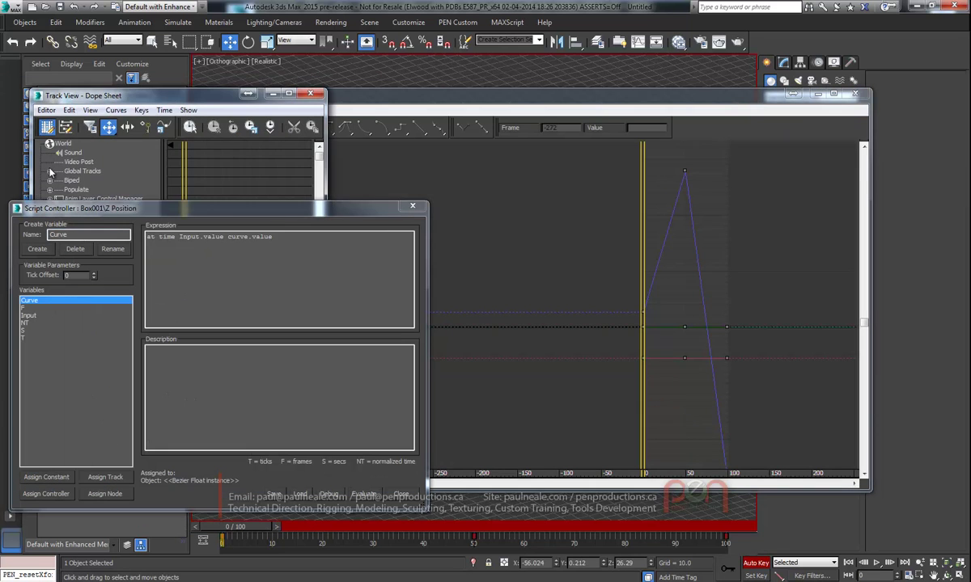
left_click_drag(179, 212, 146, 234)
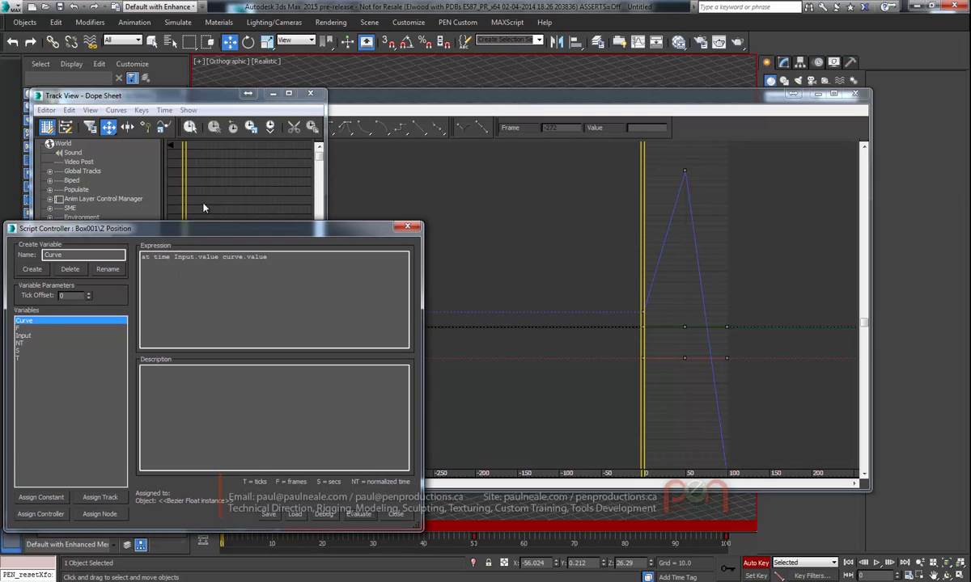
left_click(50, 172)
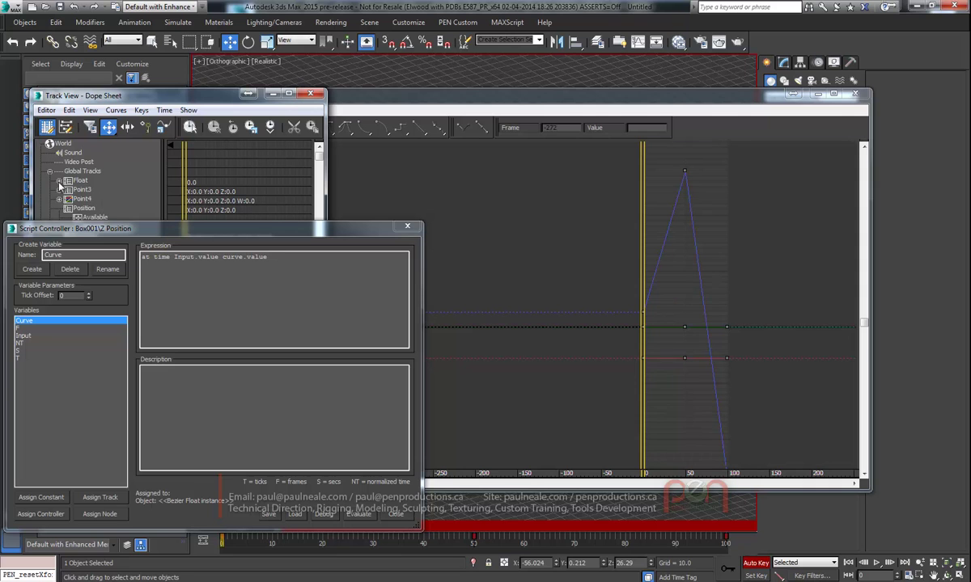
left_click(59, 181)
left_click(94, 190)
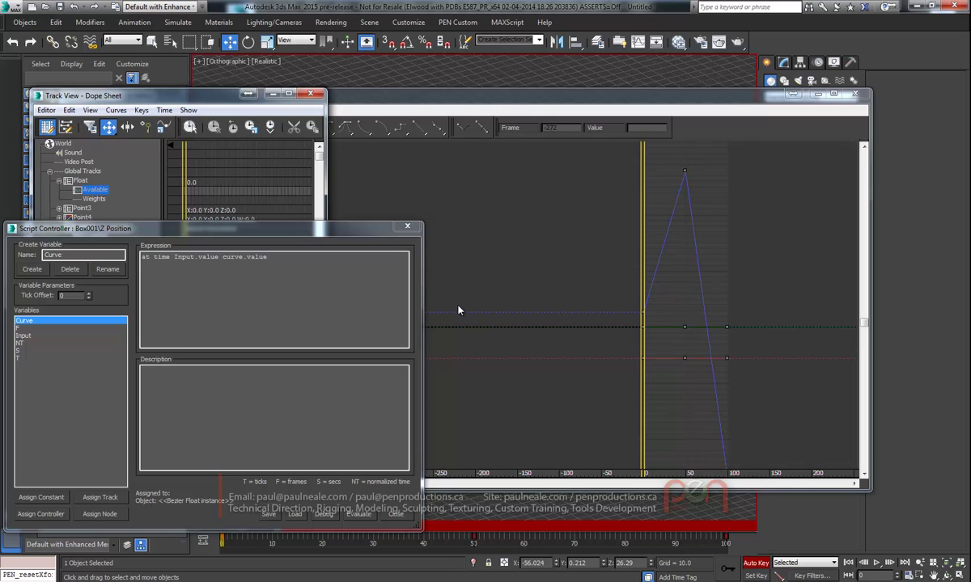
mouse_move(275, 229)
left_mouse_down()
mouse_move(305, 231)
mouse_move(276, 218)
left_mouse_up()
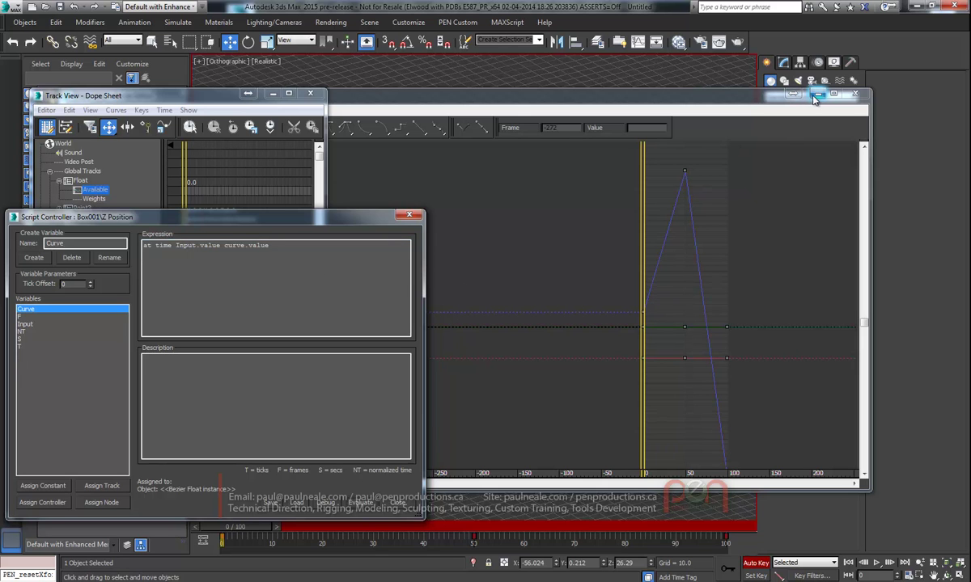
Return to the Curve Editor and frame the sphere's position curves across their horizontal extents.
left_click_drag(751, 95, 748, 89)
middle_click_drag(690, 234, 653, 239)
middle_click_drag(628, 338, 570, 344)
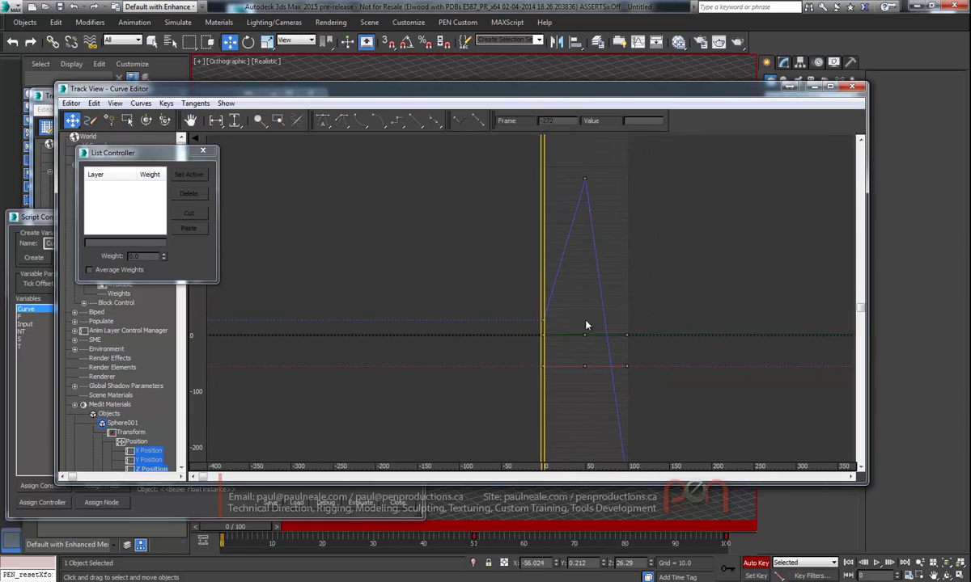
key("alt+x")
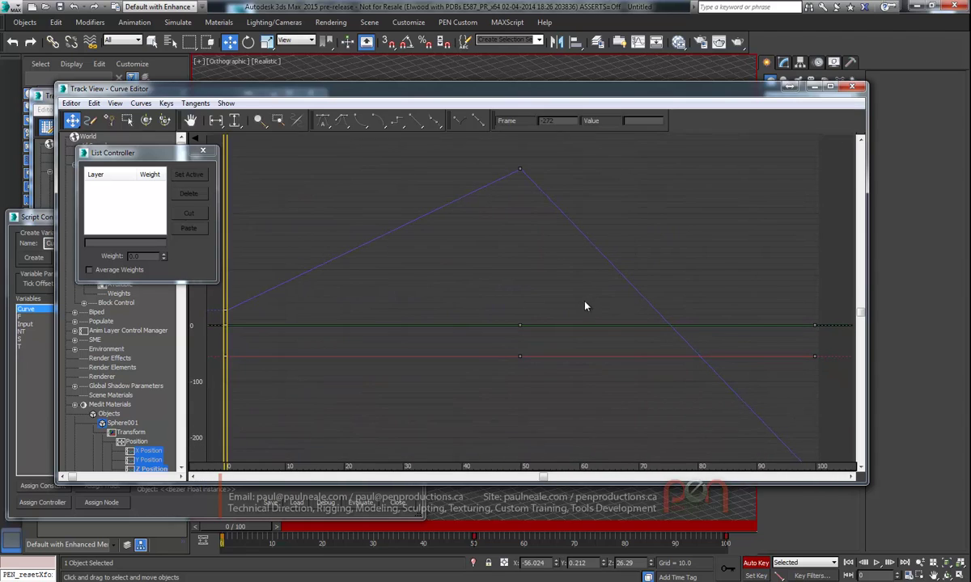